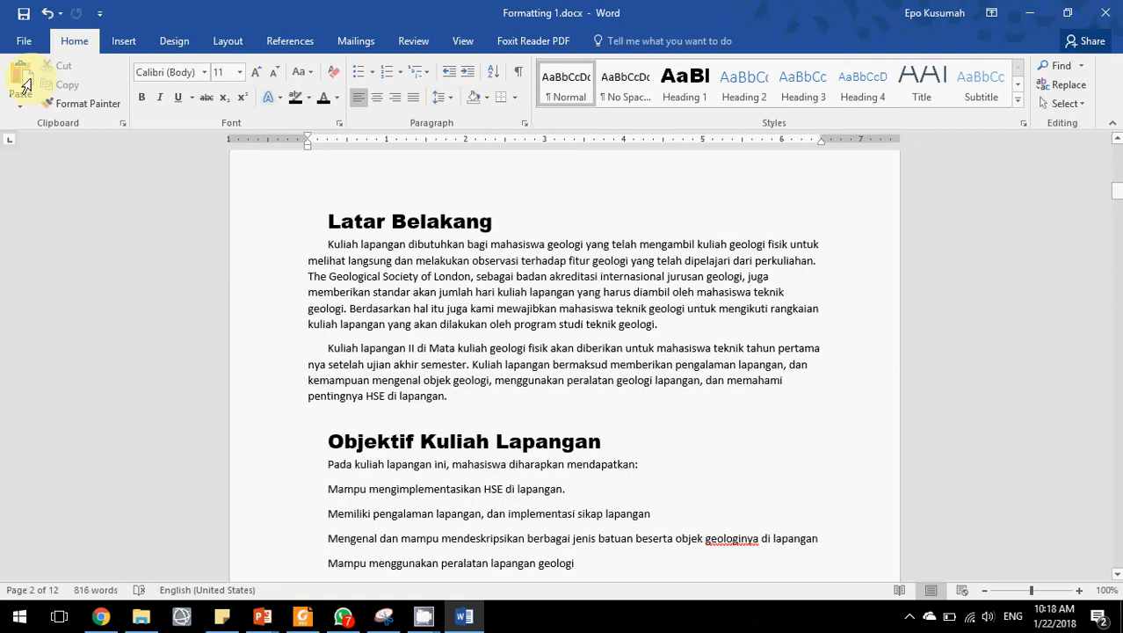
Review the document's Info properties and the user name setting in Word Options, closing Options without changes.
left_click(408, 275)
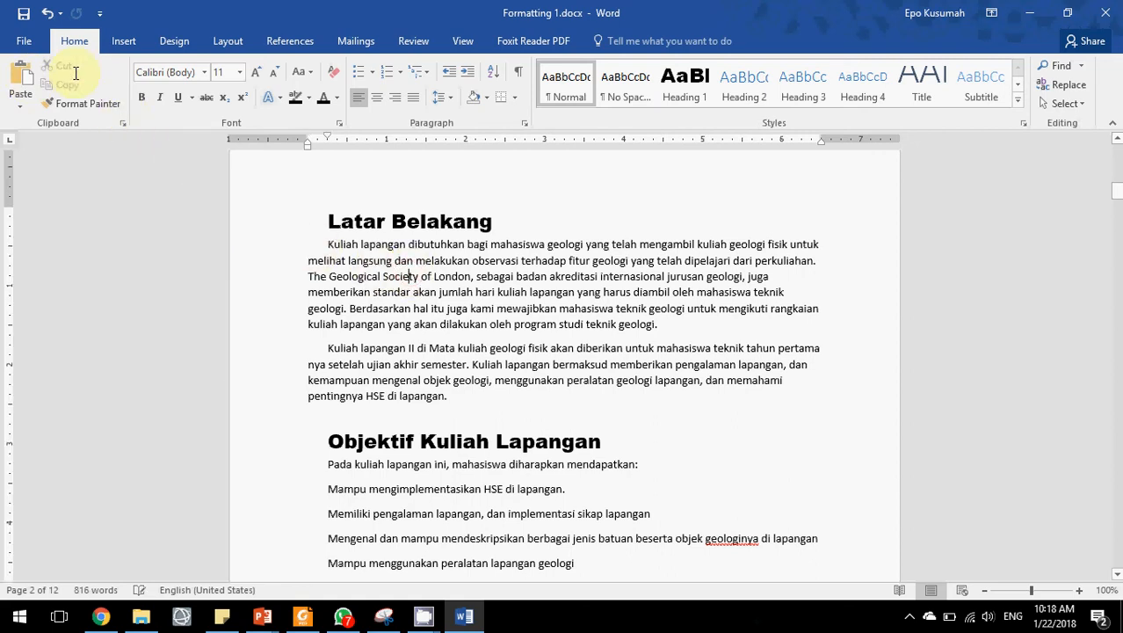
left_click(24, 44)
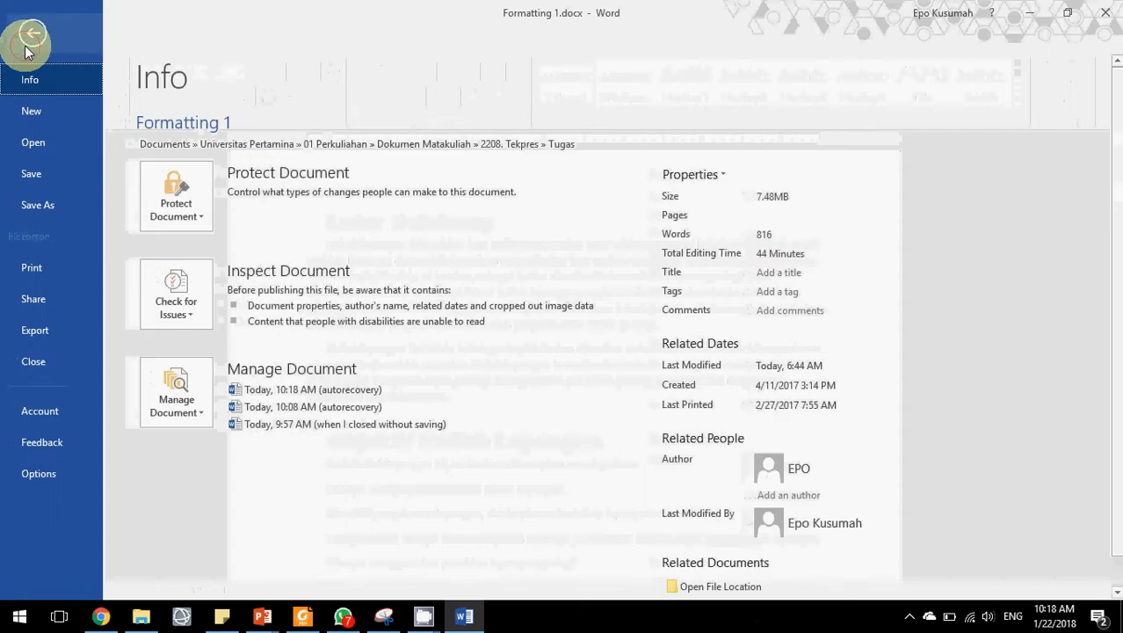
scroll(725, 452, "down", 1)
left_click(783, 442)
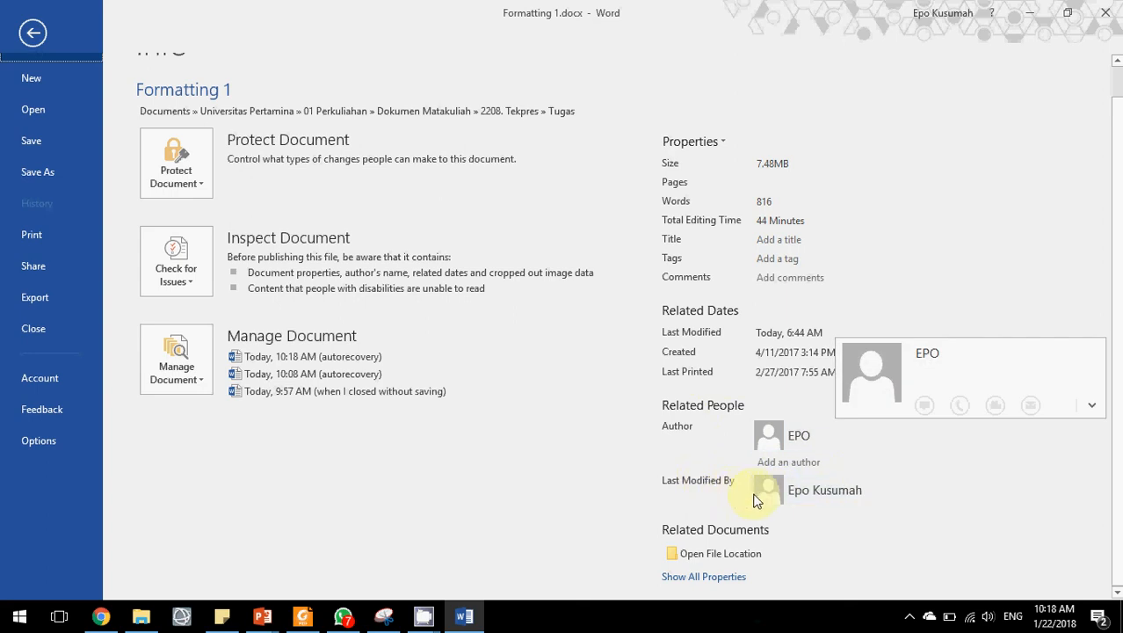
mouse_move(806, 498)
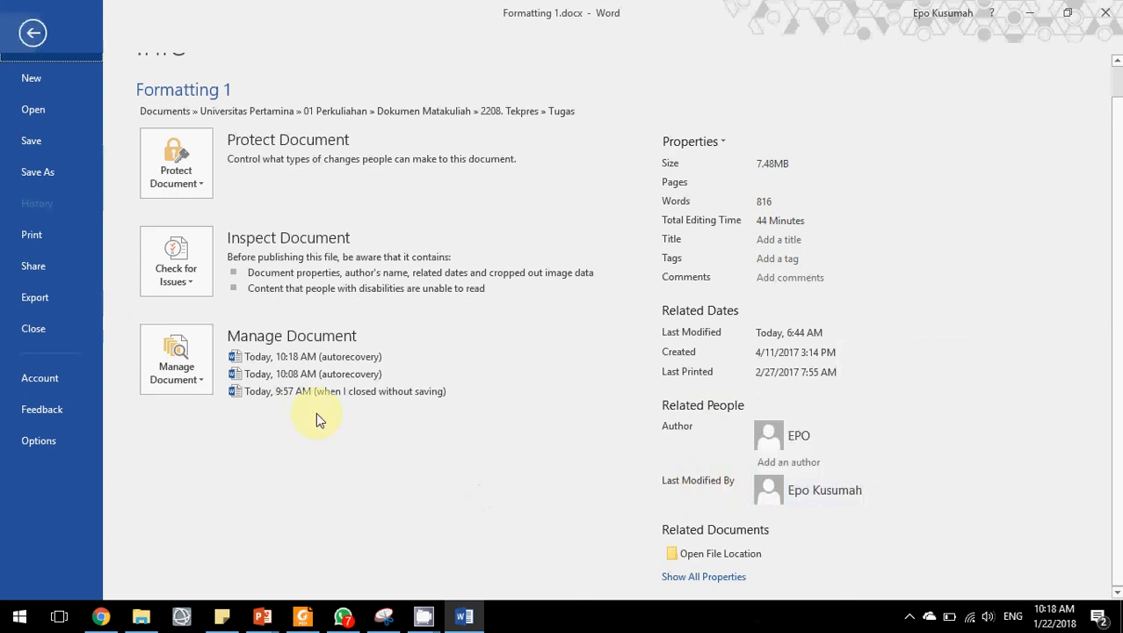
scroll(316, 413, "up", 1)
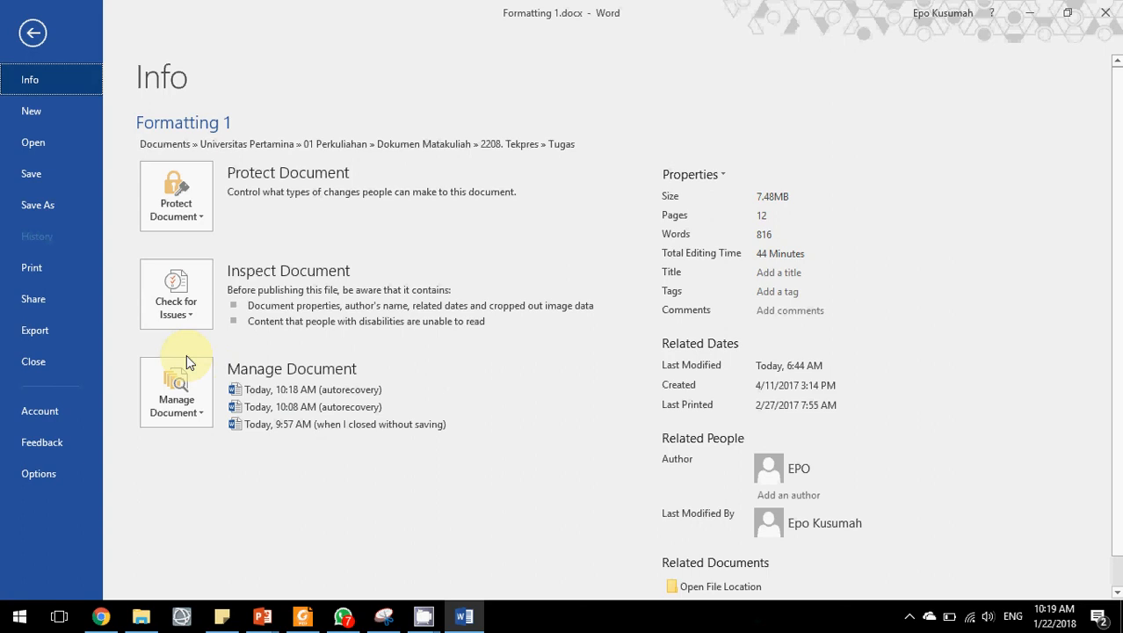
left_click(61, 466)
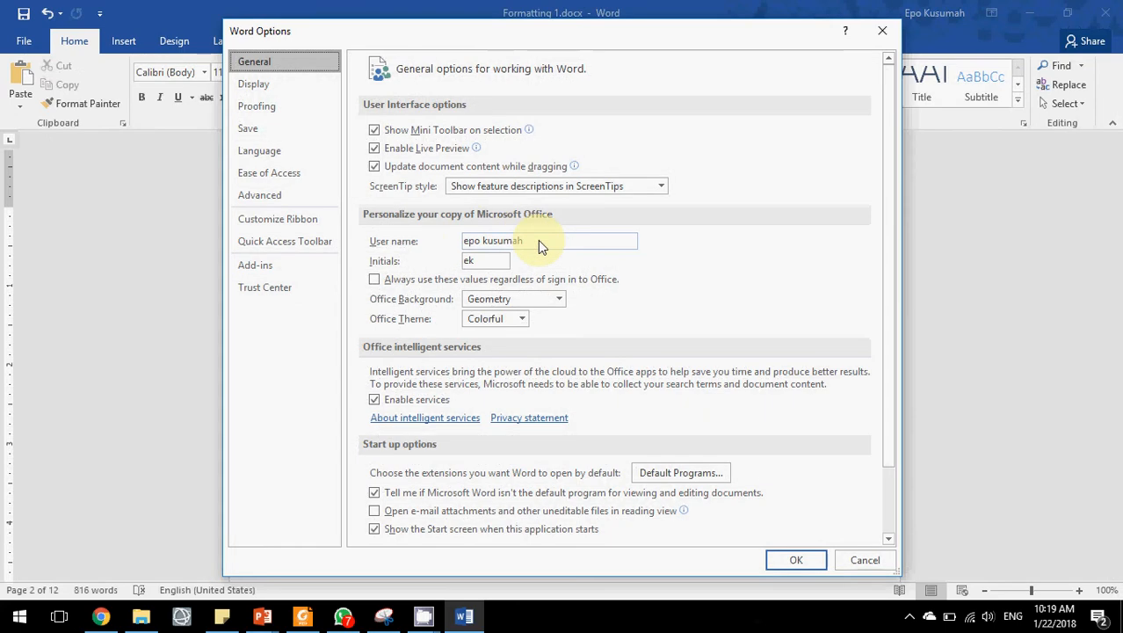
left_click_drag(538, 239, 449, 235)
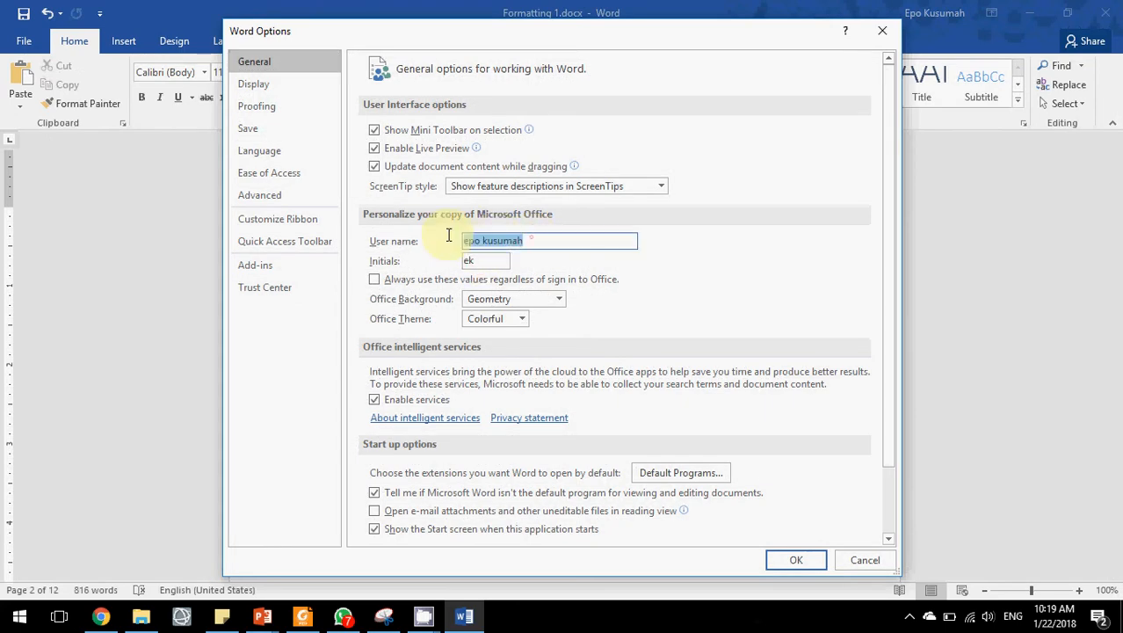
left_click(865, 561)
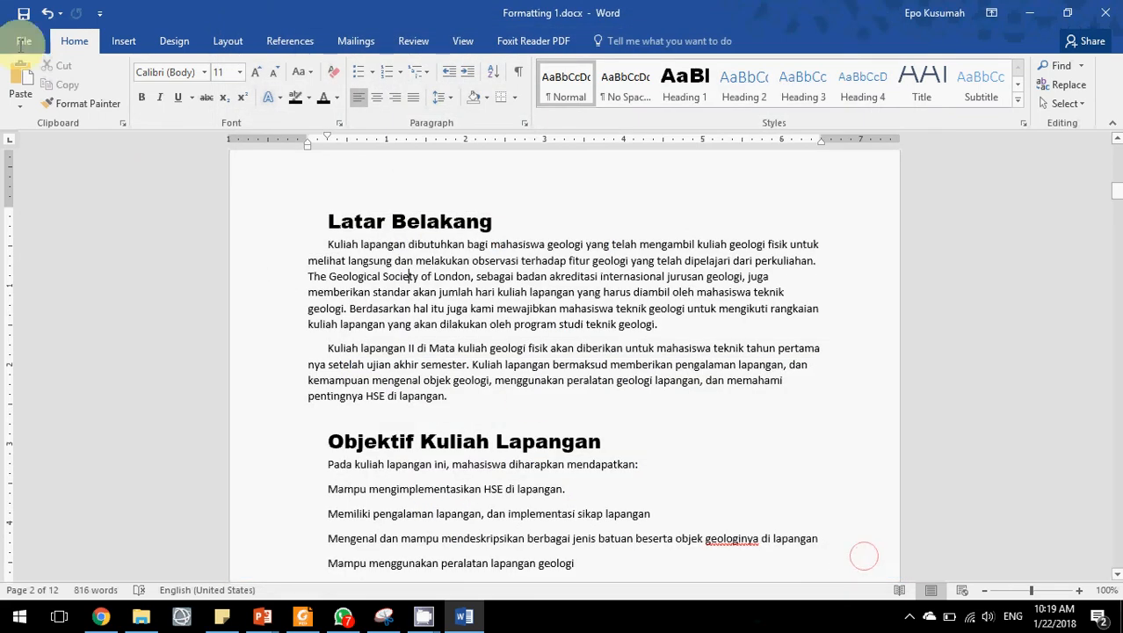
key("alt+f")
scroll(764, 474, "down", 1)
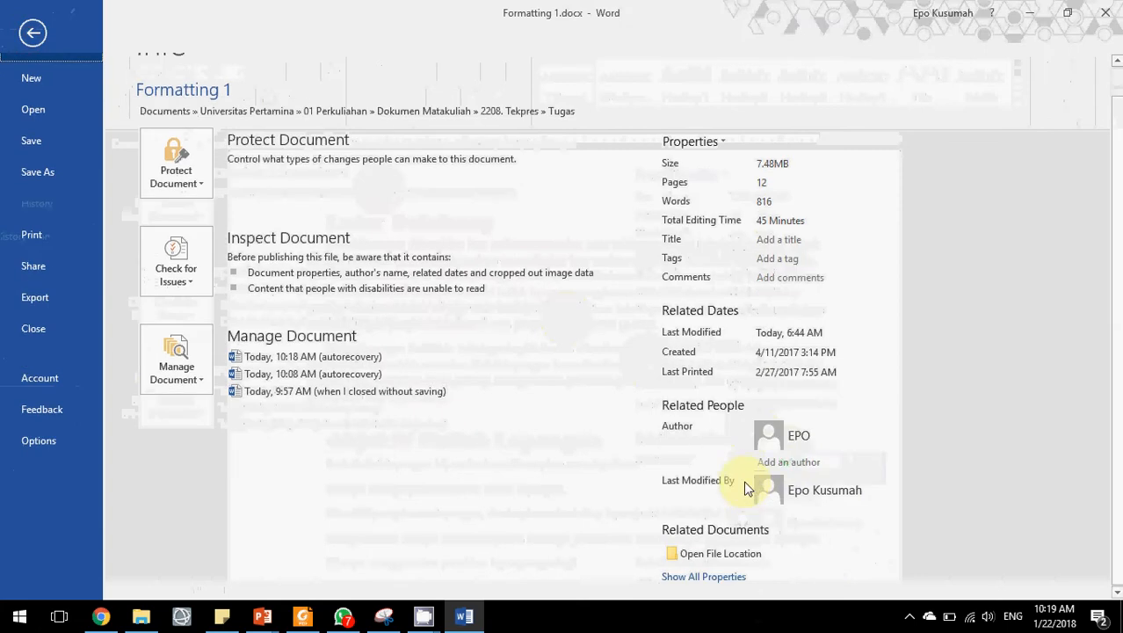
left_click(33, 33)
scroll(381, 316, "up", 2)
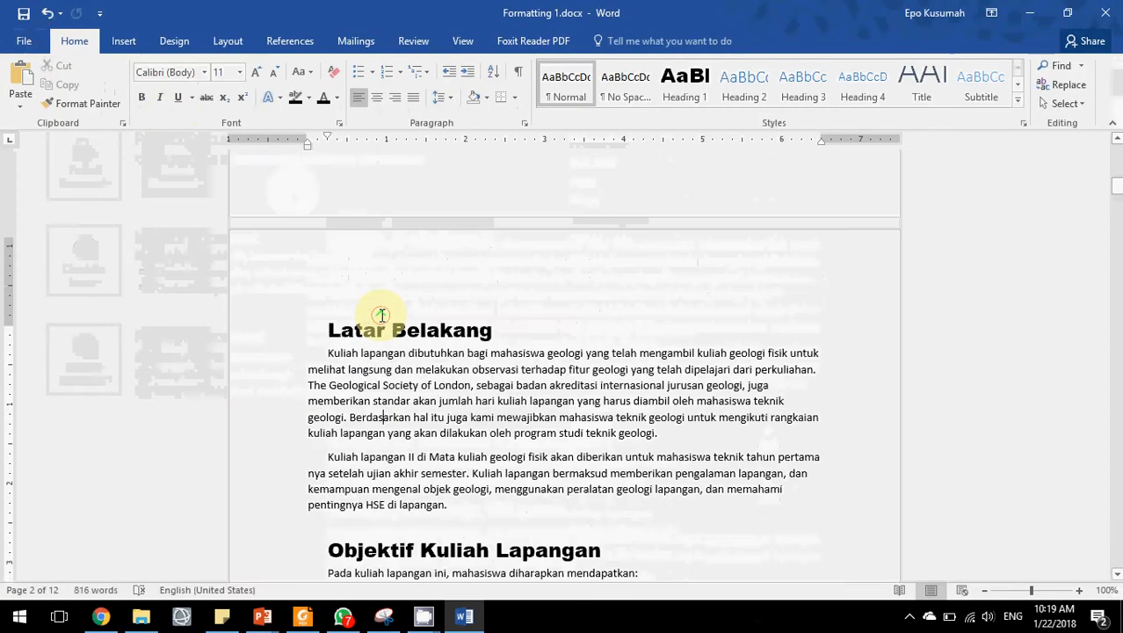
Insert a page break after the faculty line at the end of the cover page.
scroll(377, 315, "down", 2)
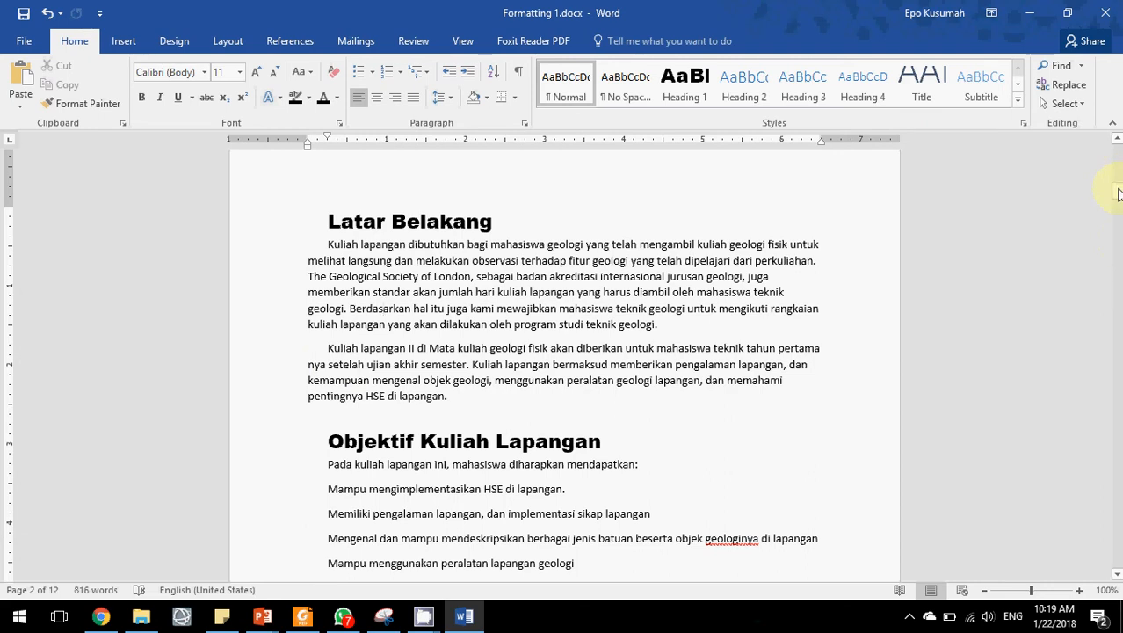
left_click_drag(1118, 194, 1095, 179)
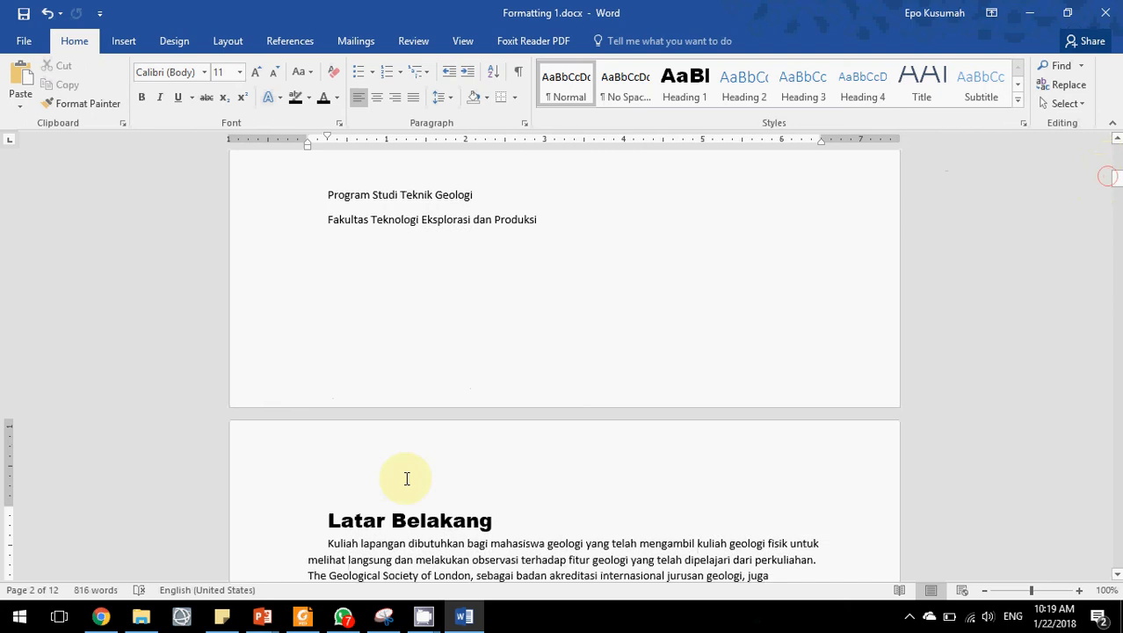
left_click(557, 222)
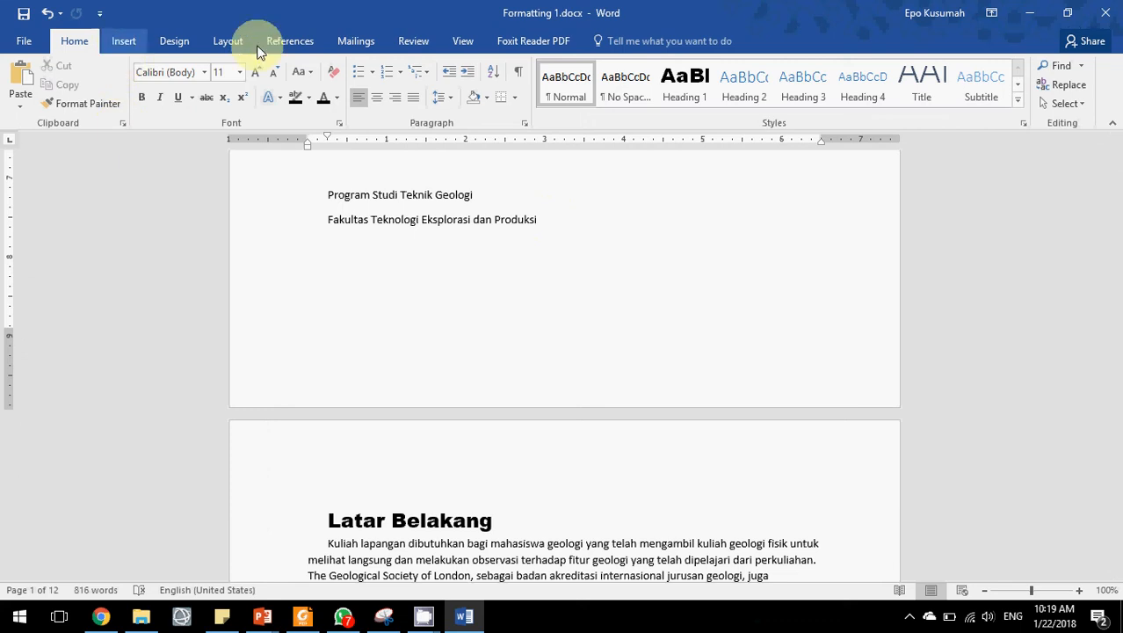
left_click(132, 44)
left_click(46, 103)
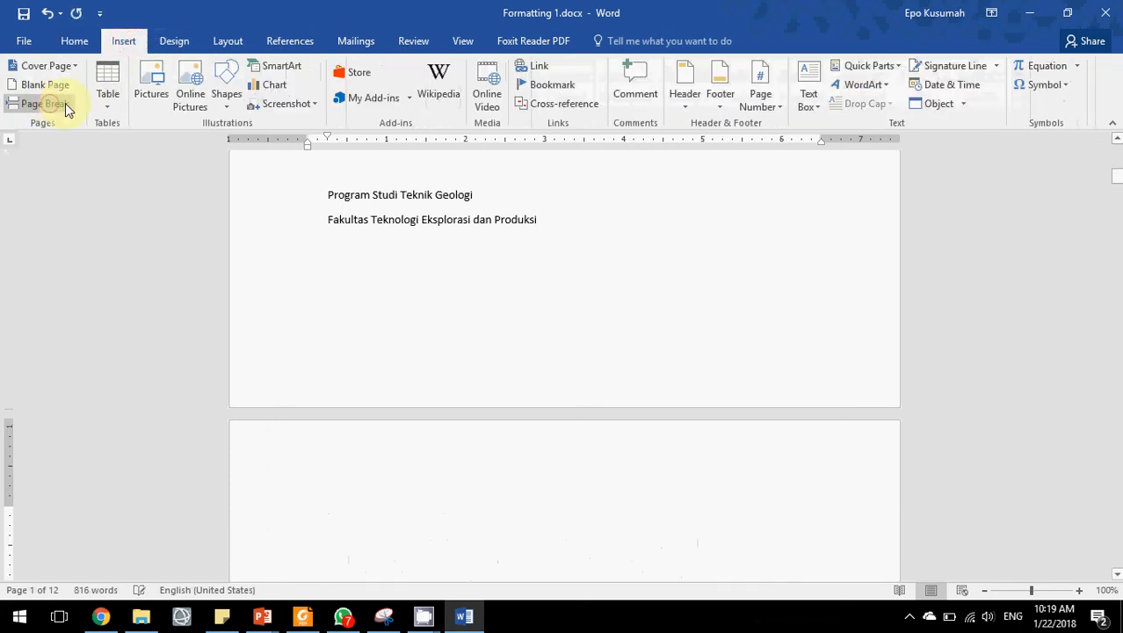
Turn on the display of paragraph marks and hidden formatting symbols.
scroll(479, 325, "down", 3)
scroll(462, 334, "up", 2)
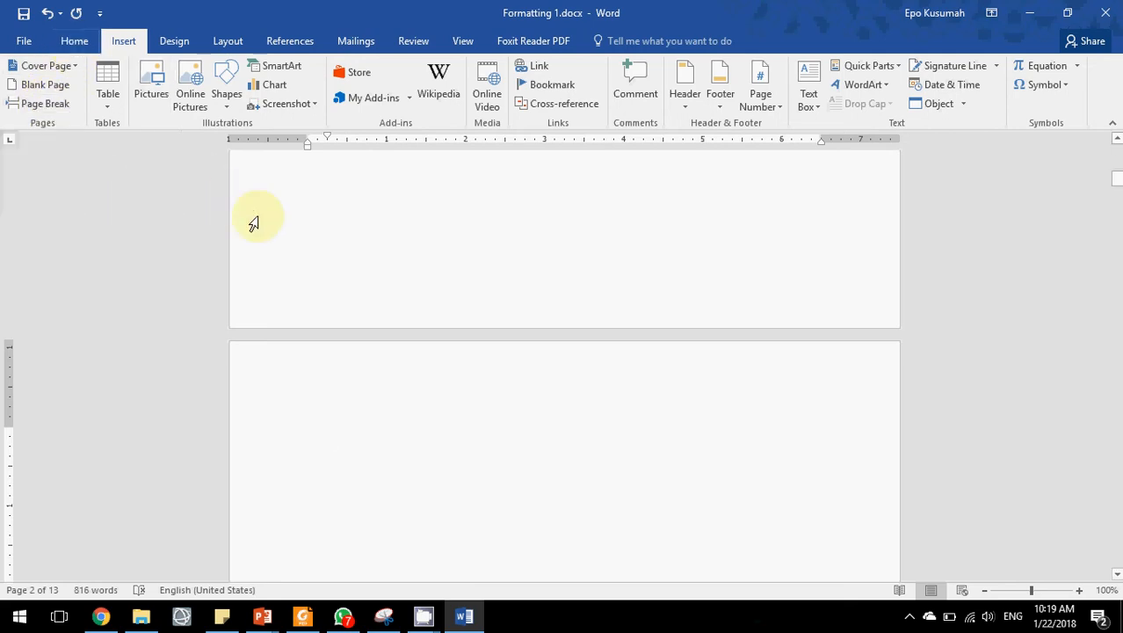
scroll(301, 255, "up", 2)
scroll(417, 281, "down", 2)
scroll(371, 375, "up", 2)
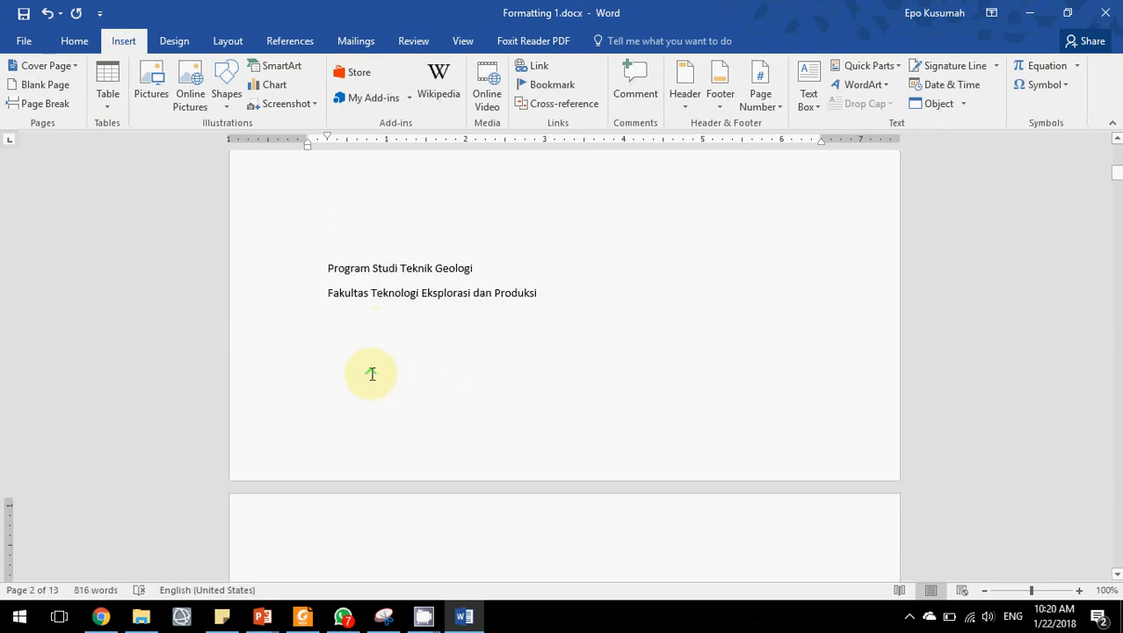
scroll(383, 335, "down", 2)
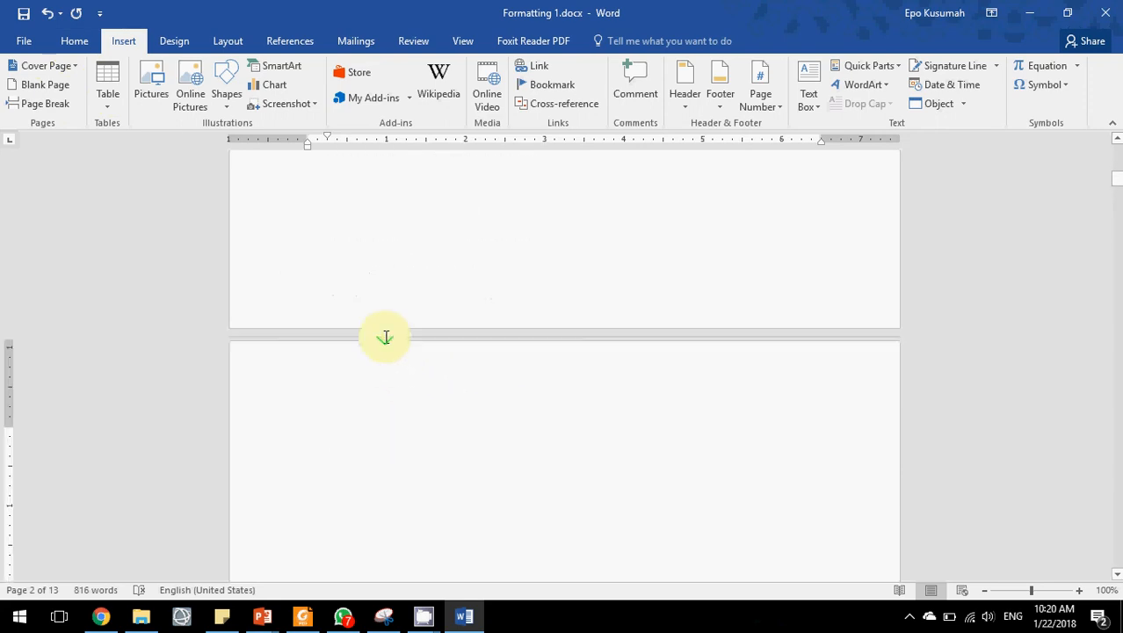
left_click(79, 41)
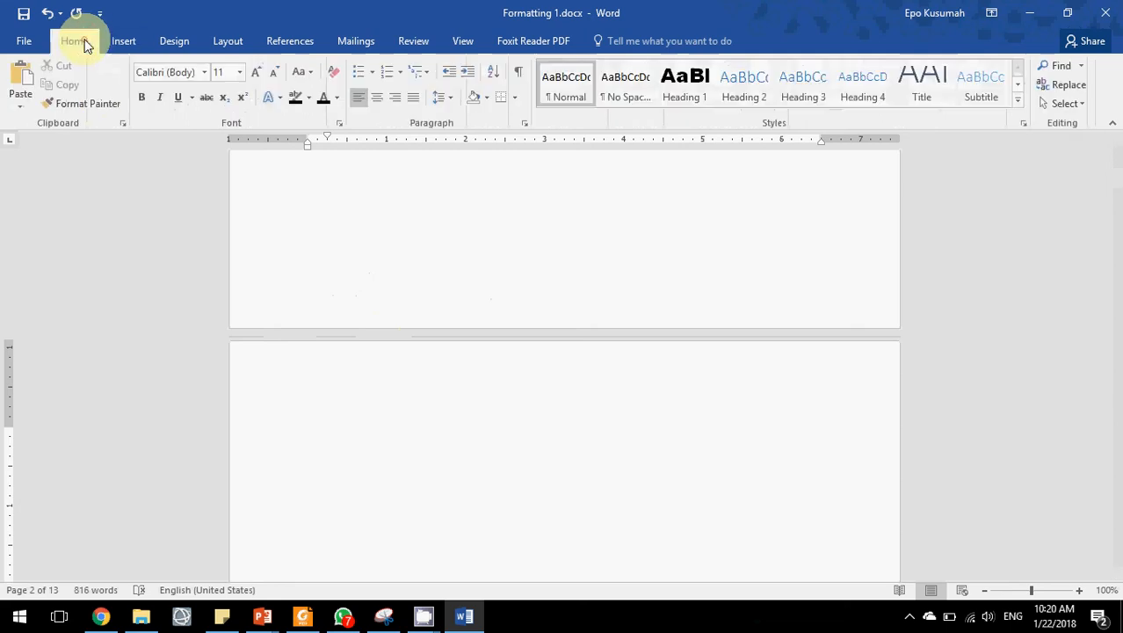
left_click(519, 76)
Inspect the page break markers between the cover page, the new blank page and the following text.
scroll(411, 382, "up", 3)
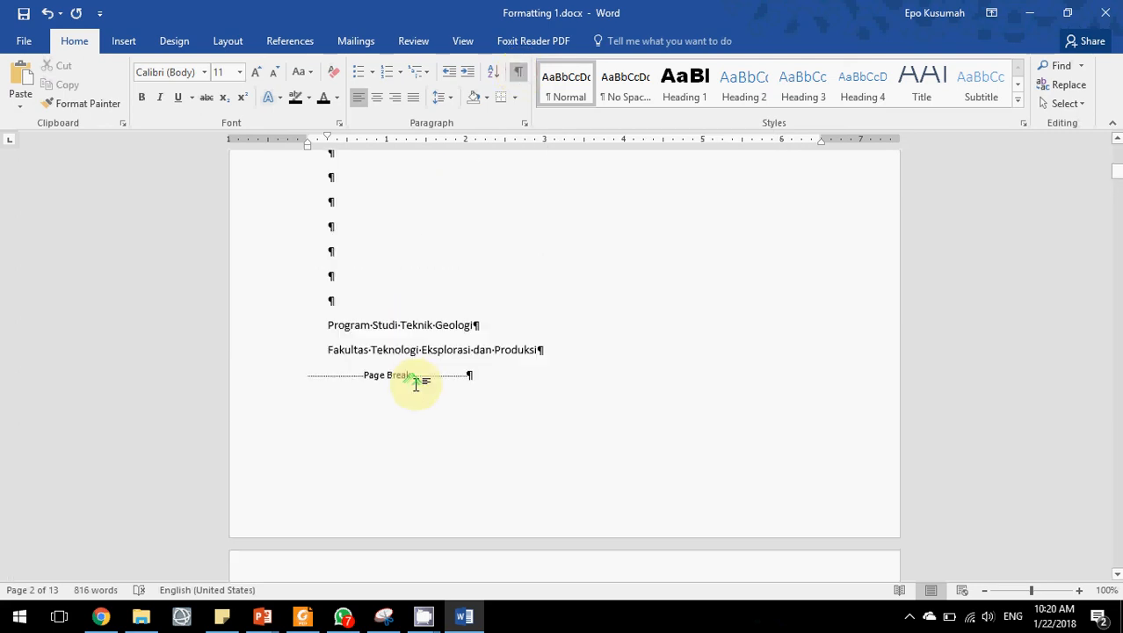
scroll(416, 384, "up", 1)
scroll(439, 421, "down", 1)
left_click(491, 433)
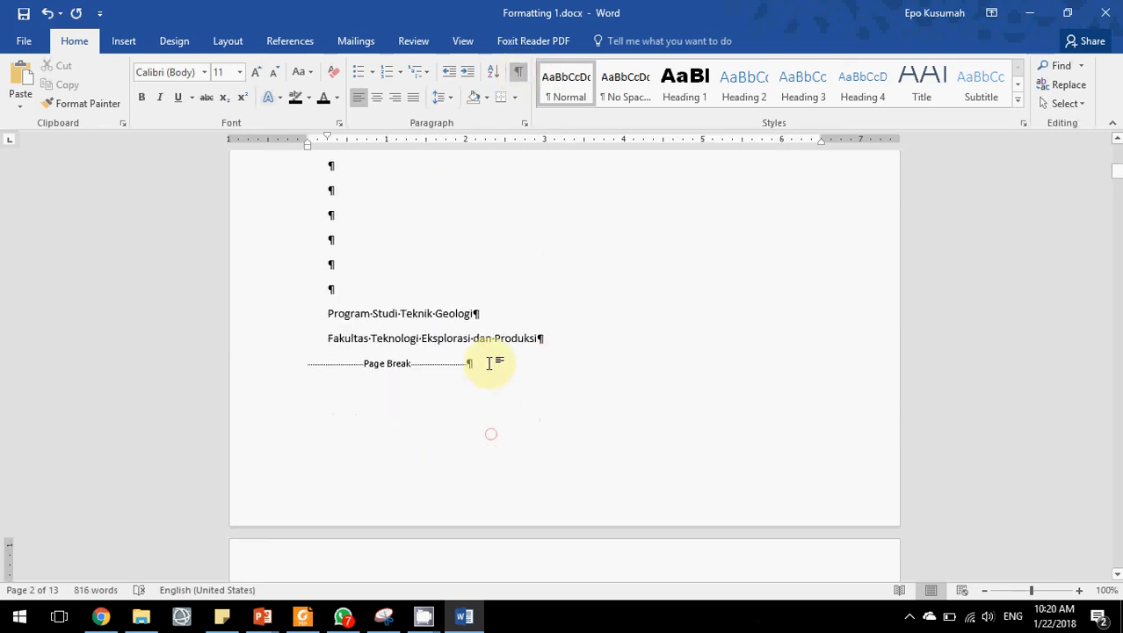
scroll(492, 362, "down", 2)
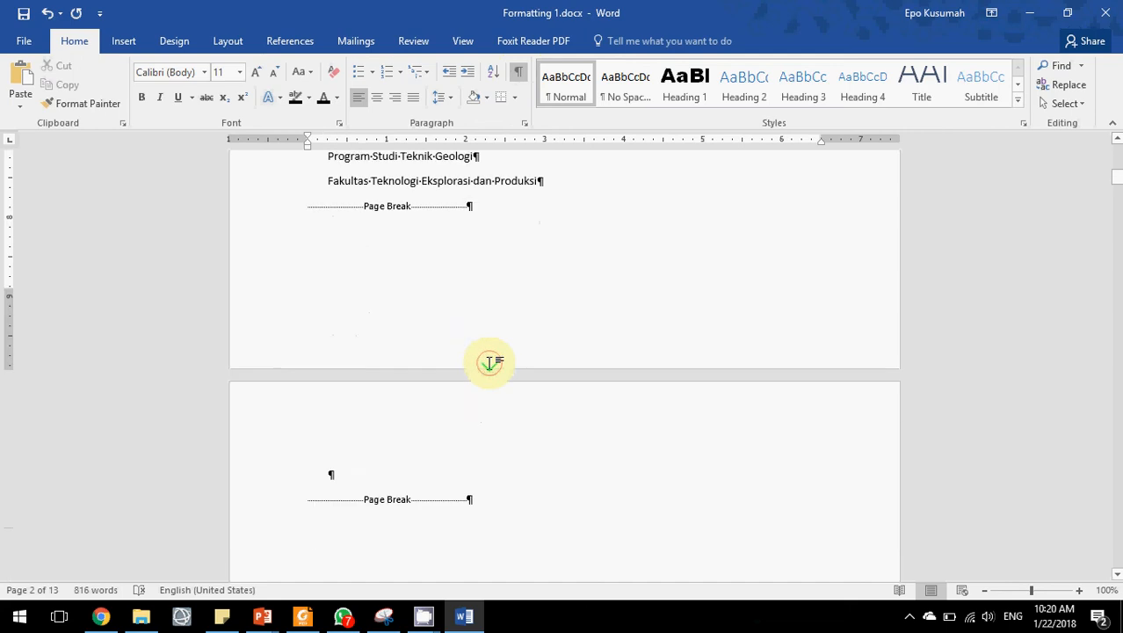
left_click(254, 217)
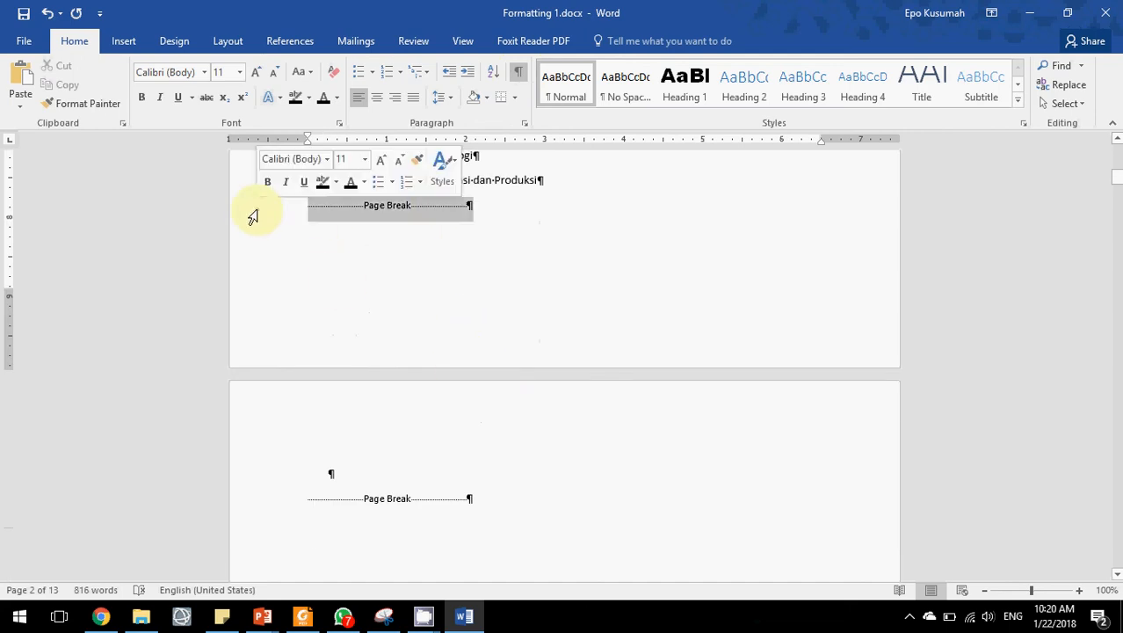
left_click(425, 474)
scroll(425, 476, "down", 2)
scroll(425, 475, "down", 11)
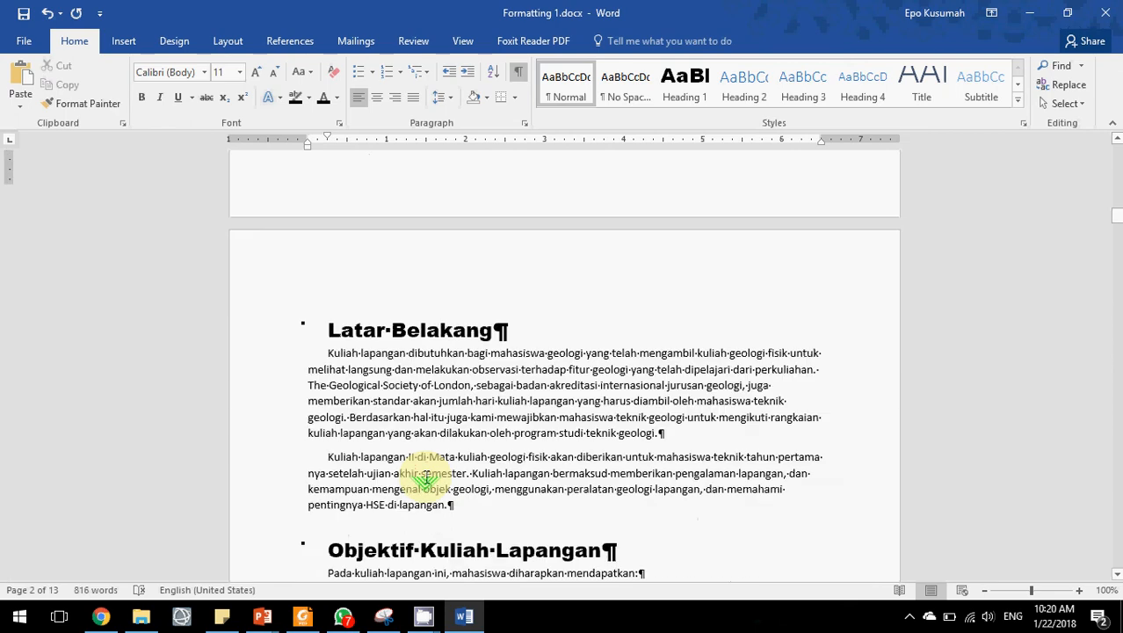
scroll(492, 334, "up", 10)
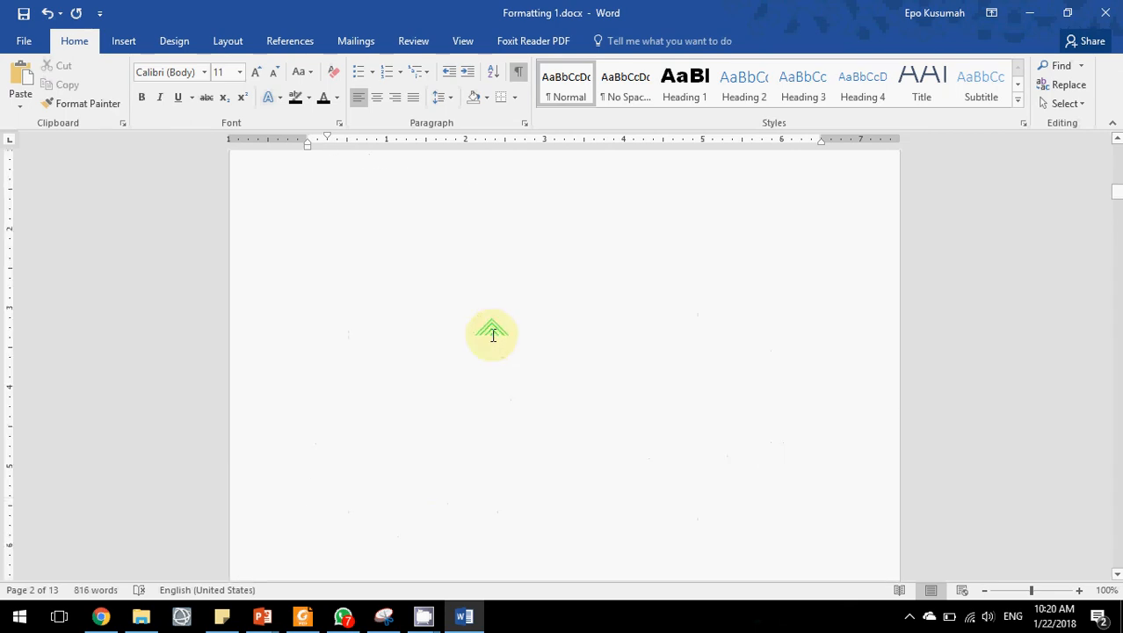
Insert an Automatic Table 2 table of contents at the empty paragraph on the new blank page.
left_click(360, 320)
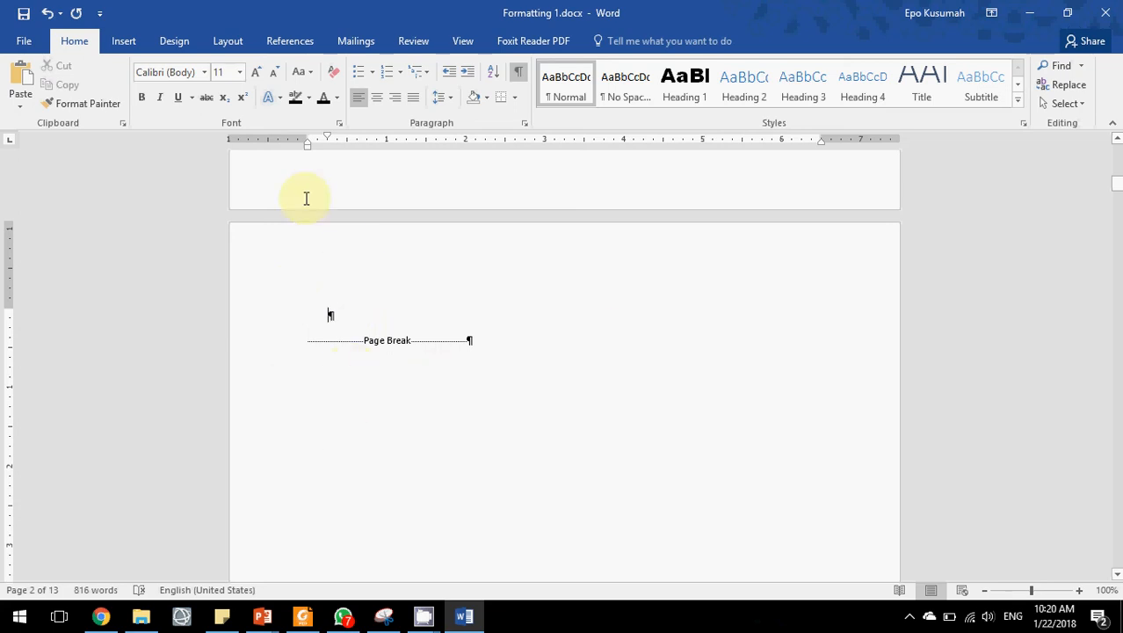
left_click(351, 314)
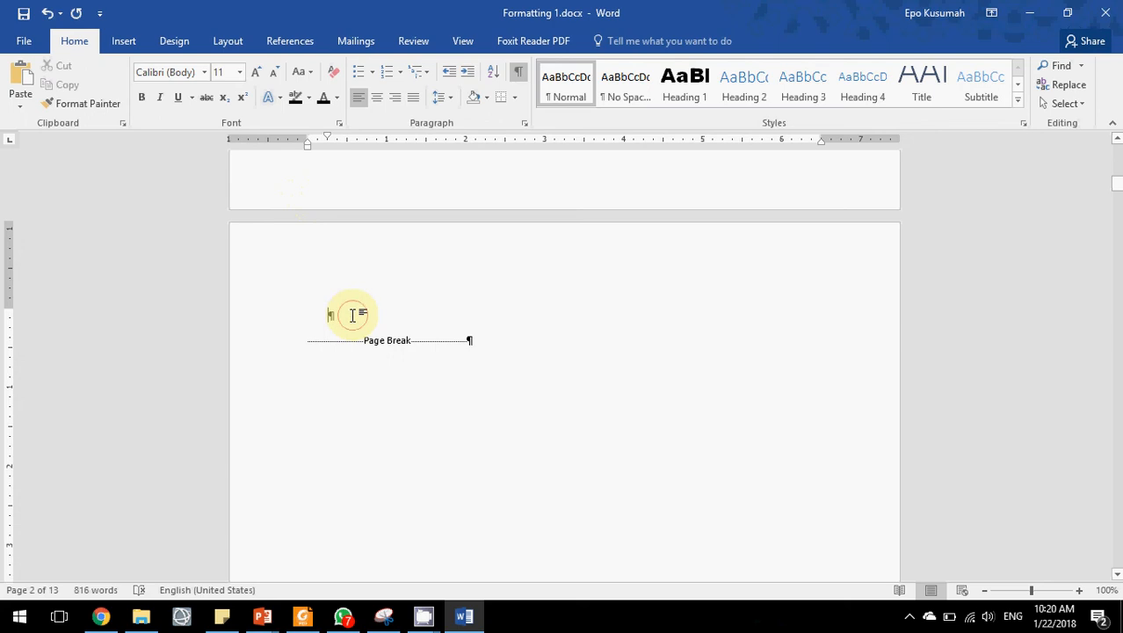
left_click(270, 42)
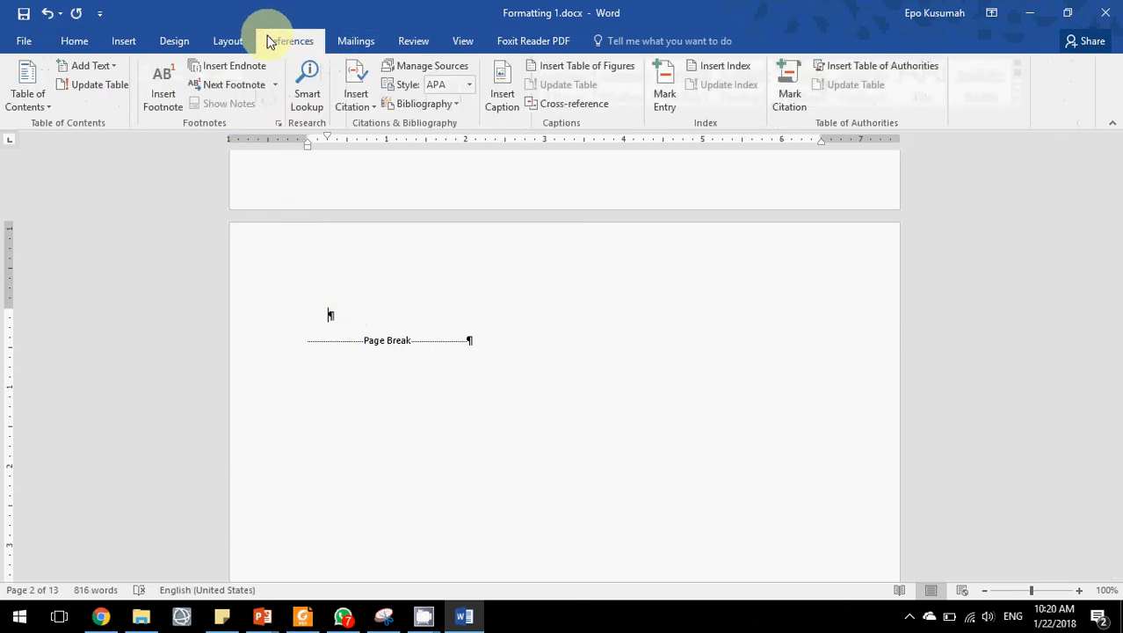
left_click(28, 96)
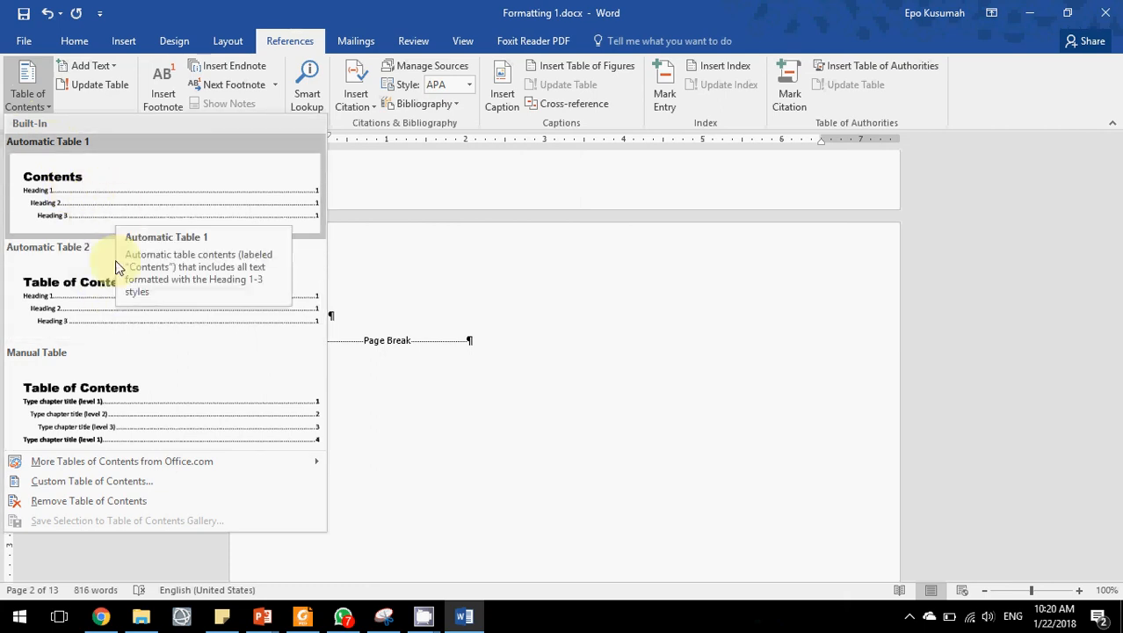
left_click(115, 290)
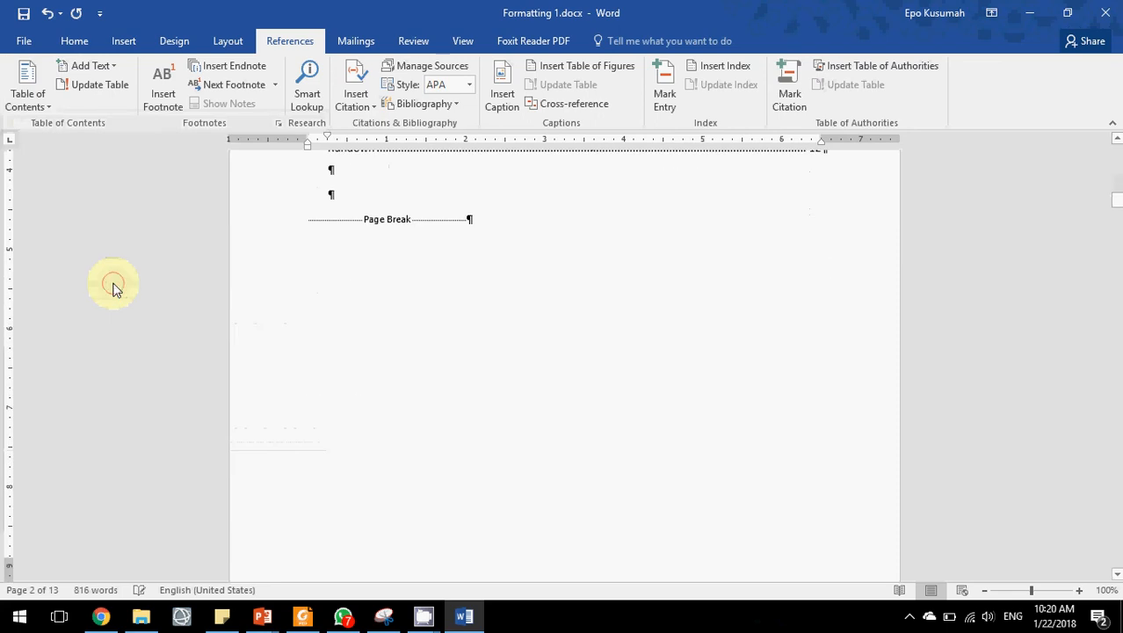
Review the entries and page numbers of the inserted table of contents.
scroll(494, 337, "up", 6)
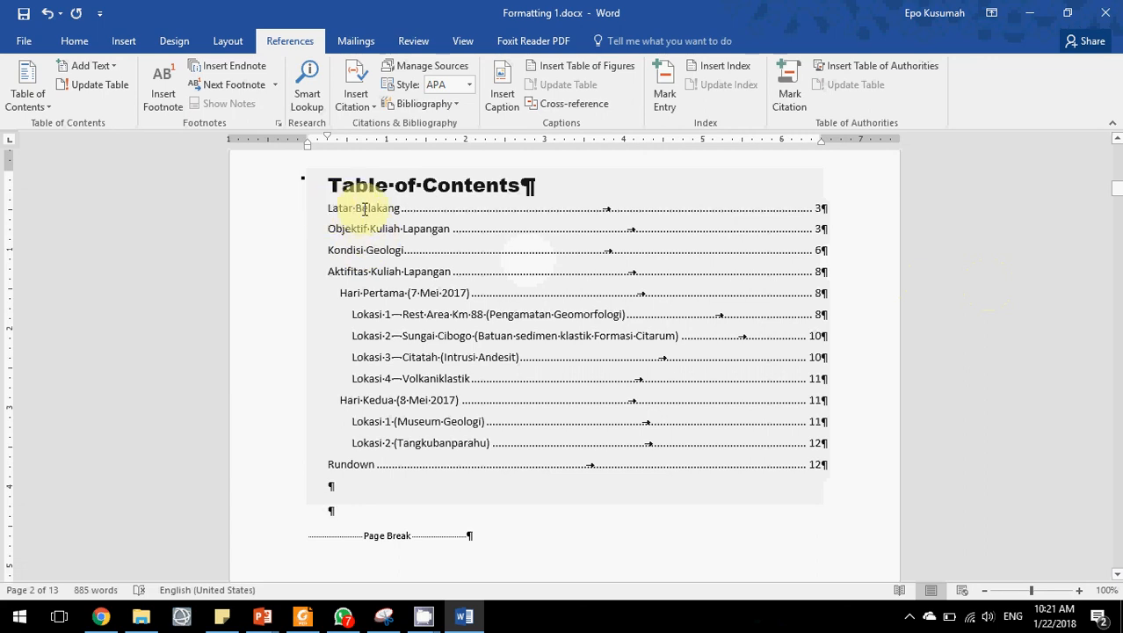
scroll(447, 297, "down", 7)
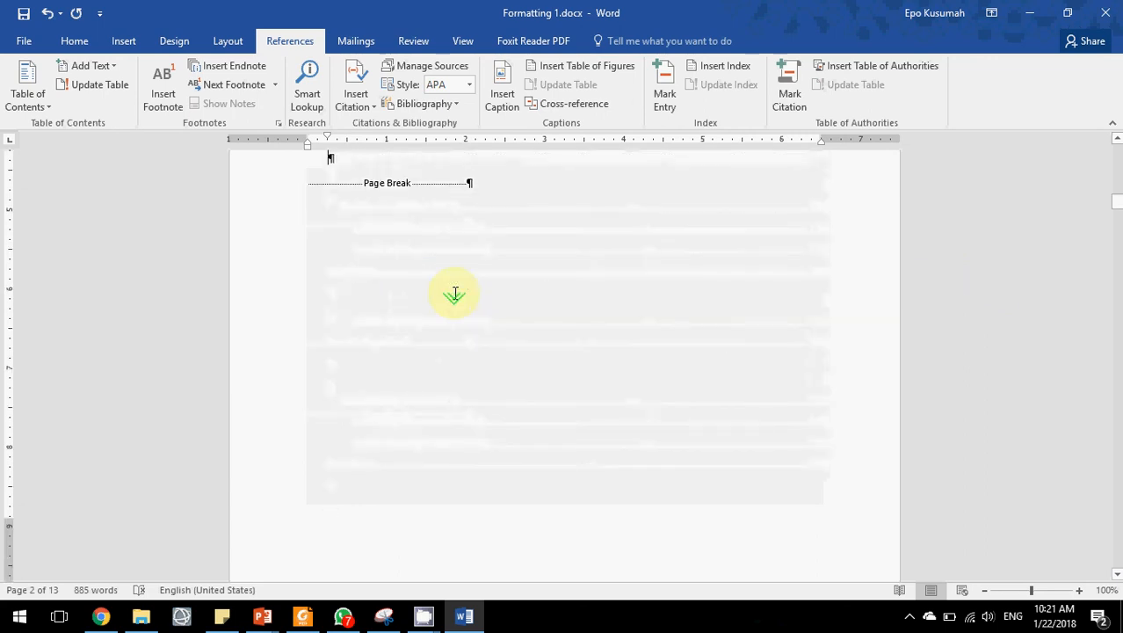
scroll(454, 293, "down", 3)
scroll(450, 289, "up", 10)
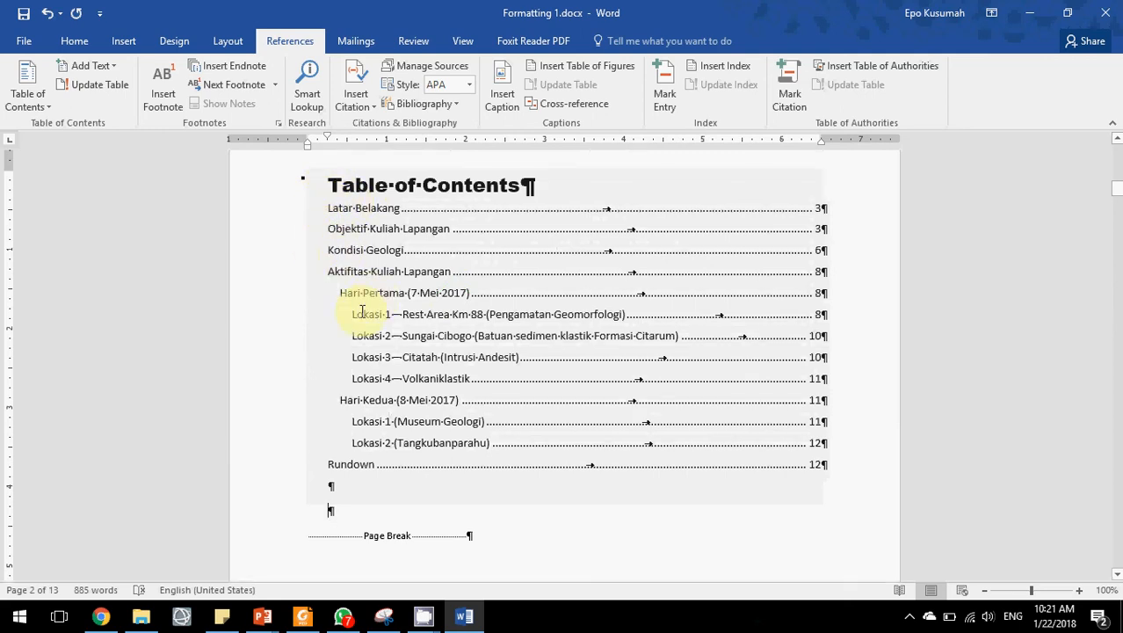
left_click(470, 297)
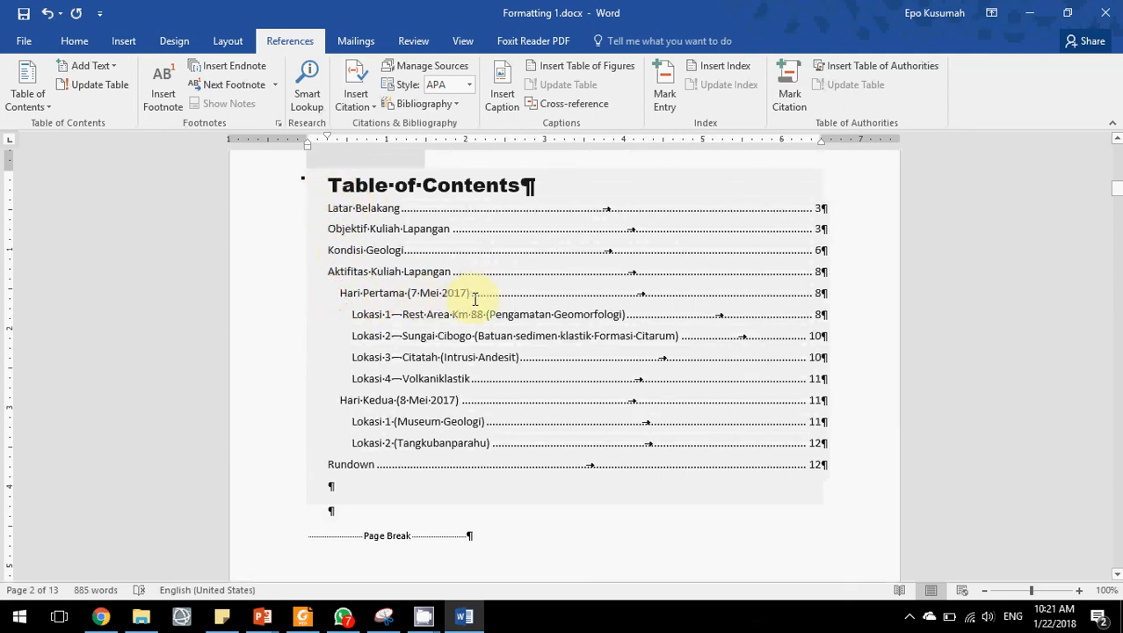
left_click_drag(357, 314, 464, 362)
left_click(537, 546)
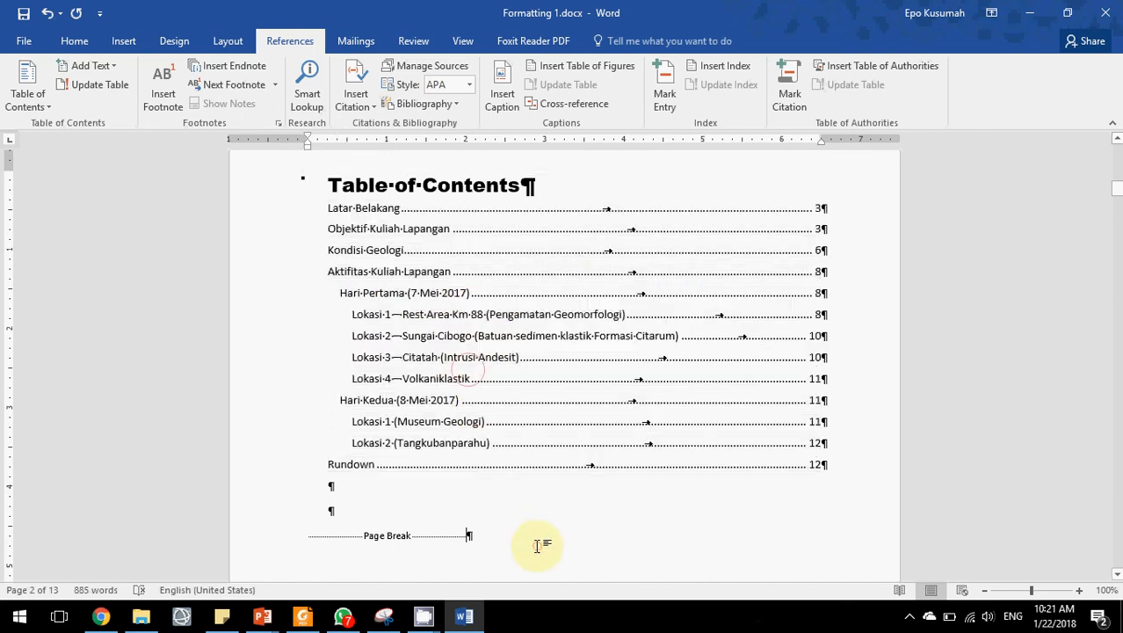
left_click(566, 492)
left_click(567, 502)
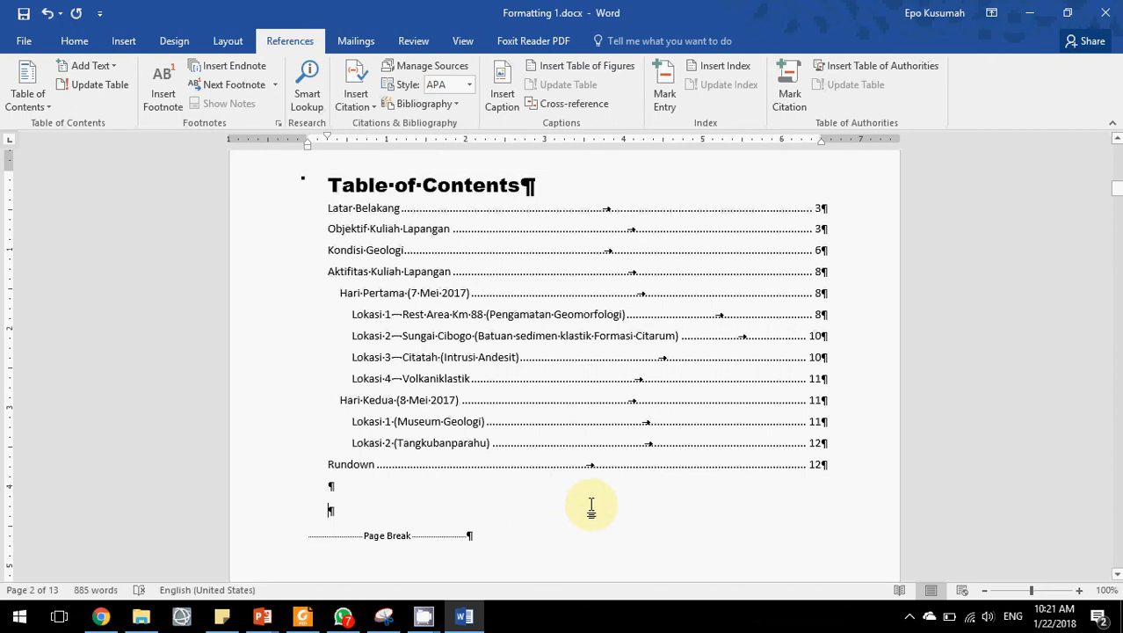
Consult the heading styles slide in the PowerPoint presentation, then return to the Word document.
scroll(591, 506, "down", 15)
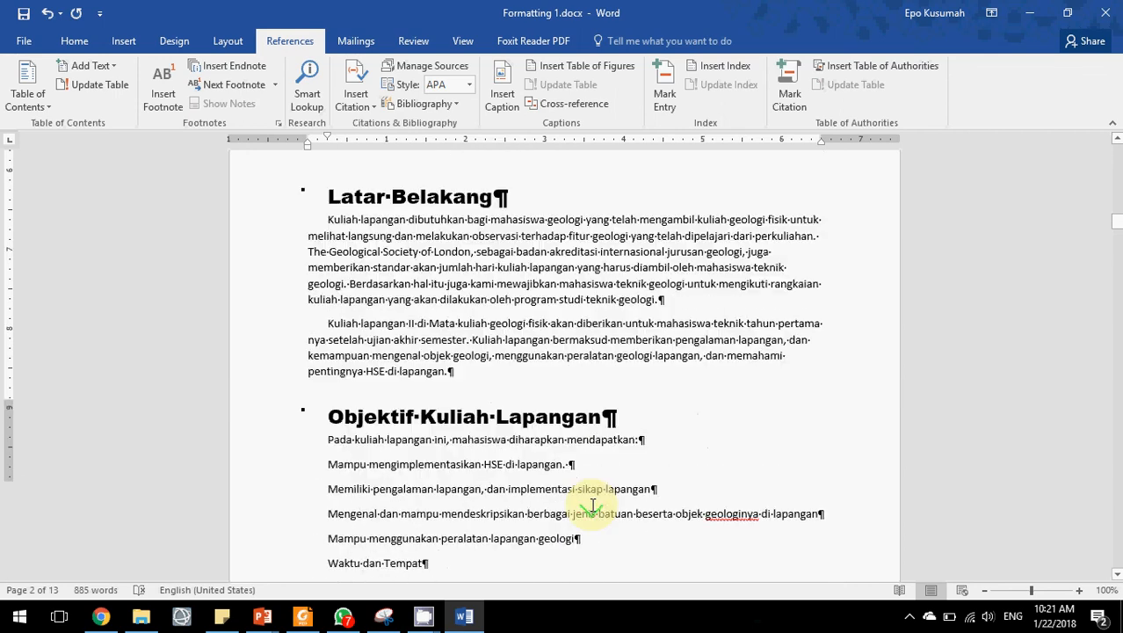
scroll(589, 502, "up", 3)
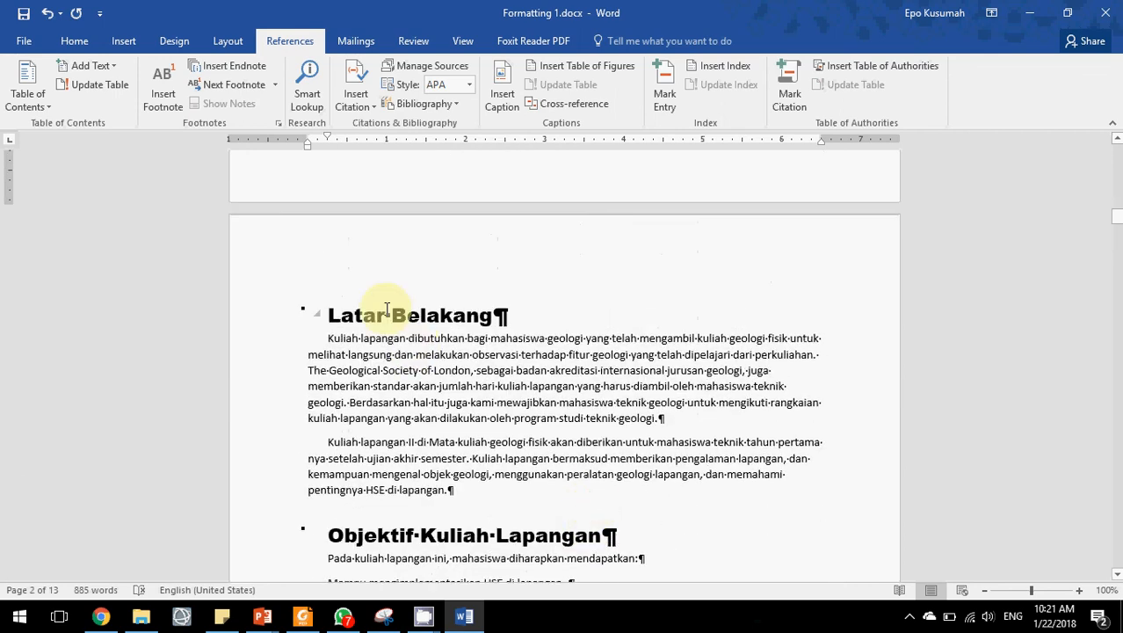
mouse_move(261, 617)
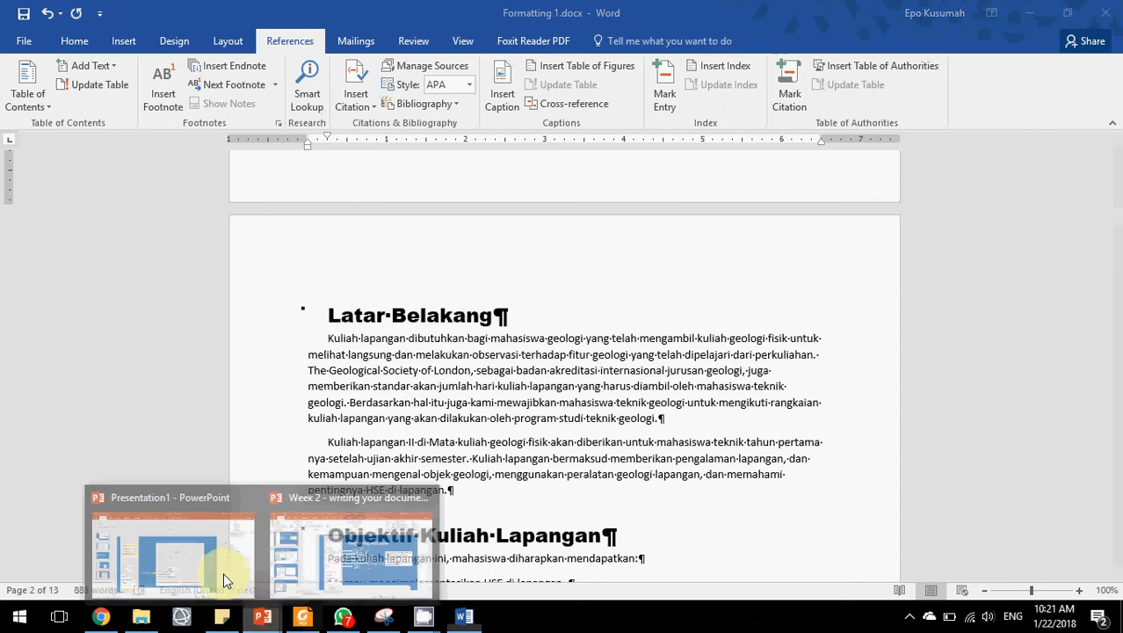
left_click(210, 560)
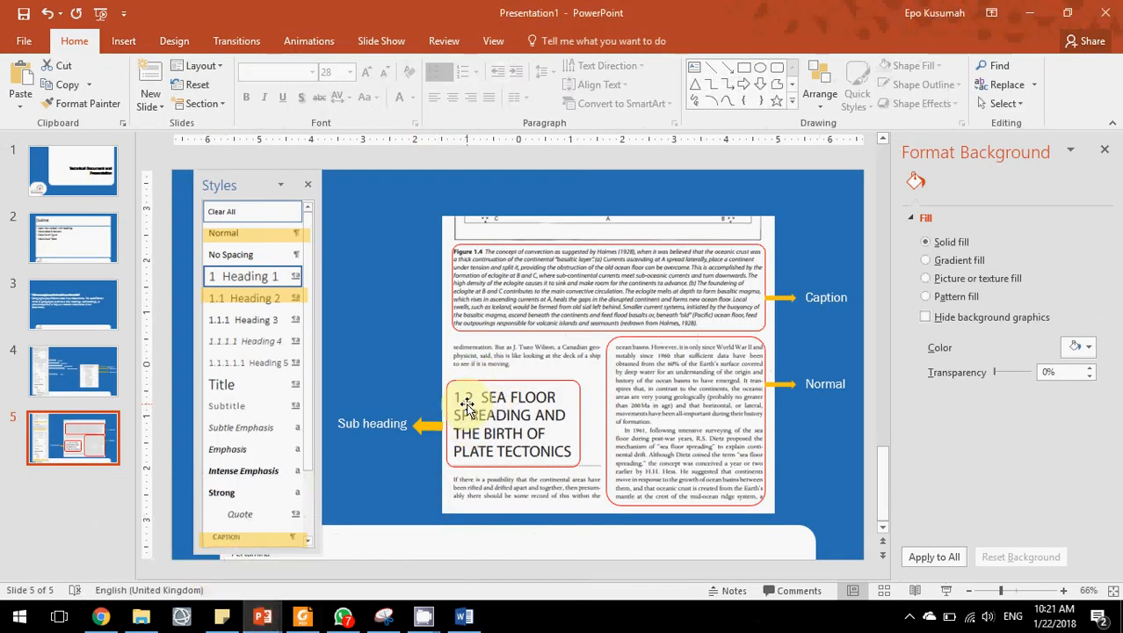
left_click(1032, 12)
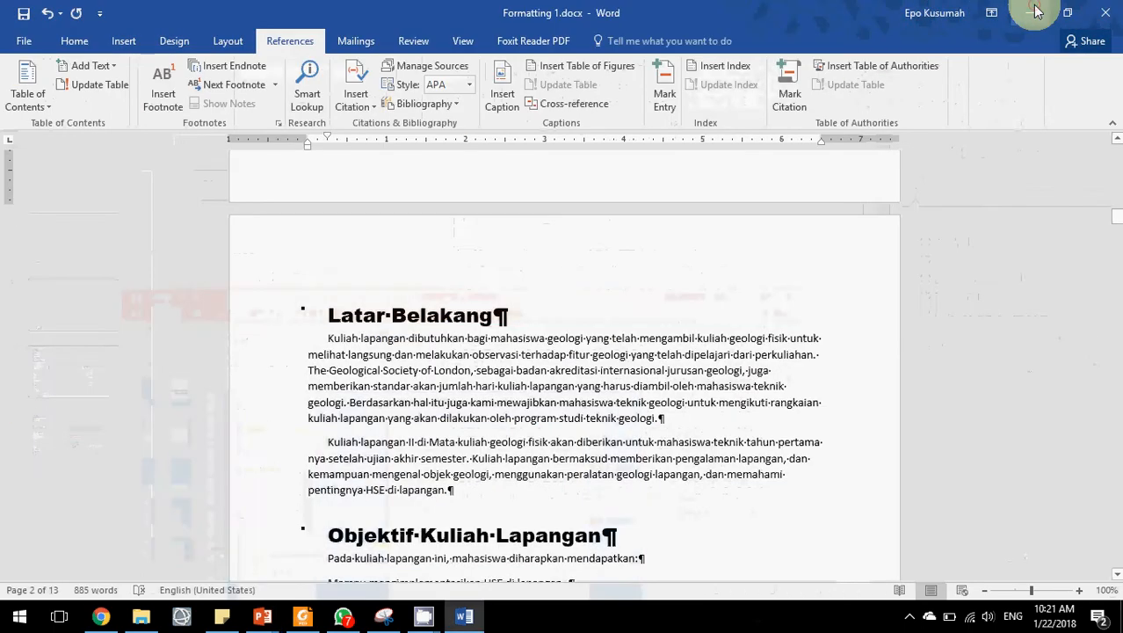
Apply the multilevel list linked to heading styles (1 Heading 1, 1.1 Heading 2, 1.1.1 Heading 3) to the document headings.
left_click(375, 309)
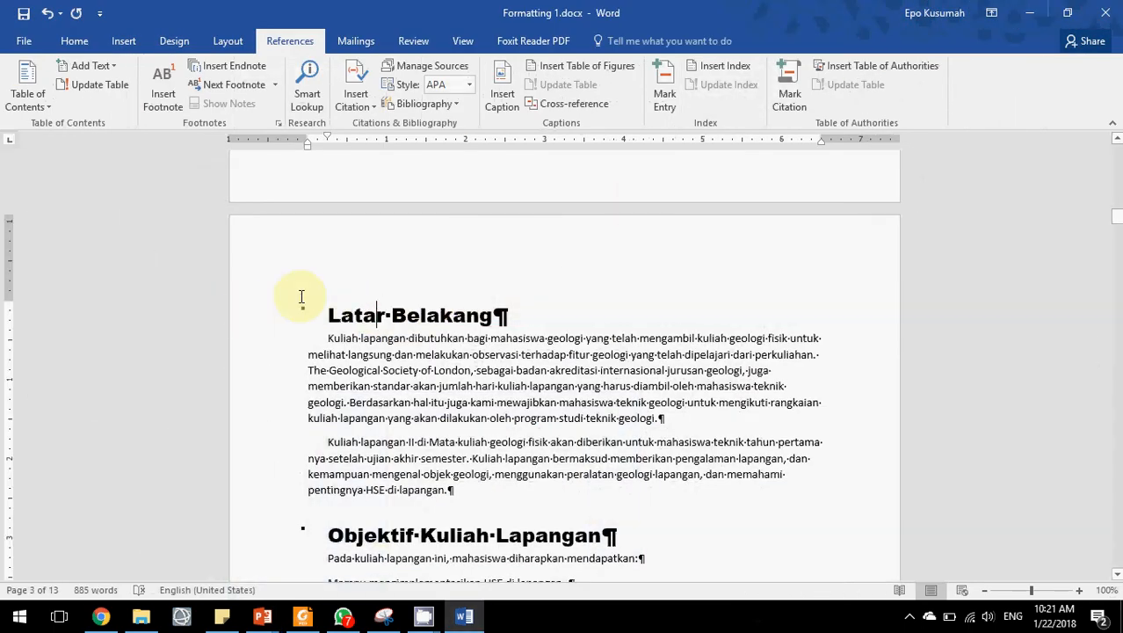
left_click(363, 315)
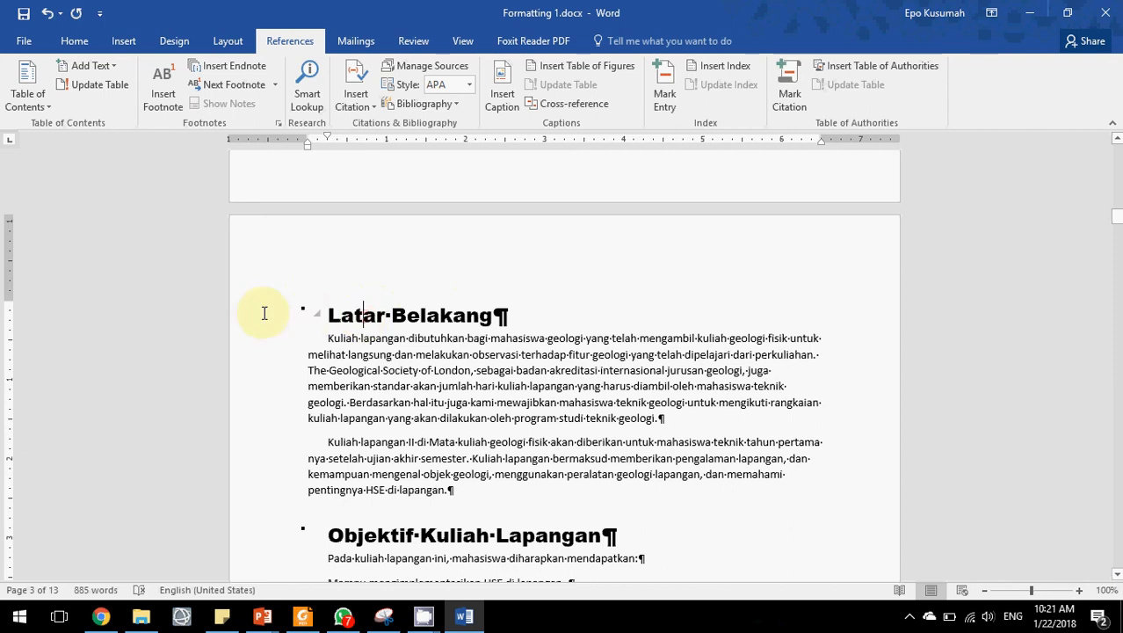
left_click(78, 41)
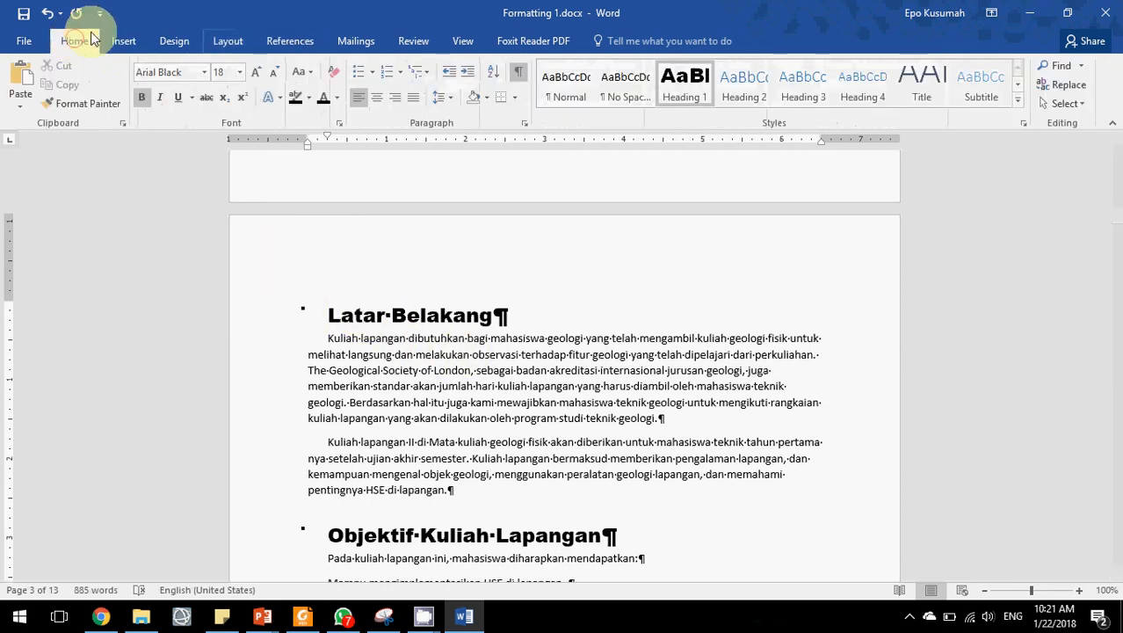
left_click(420, 74)
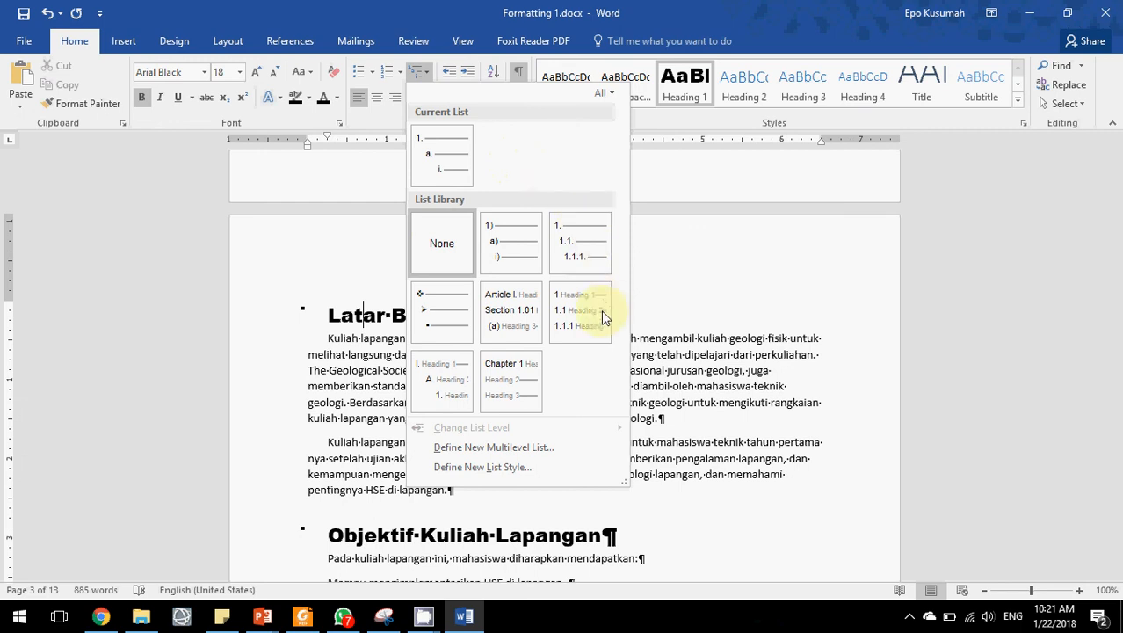
mouse_move(577, 329)
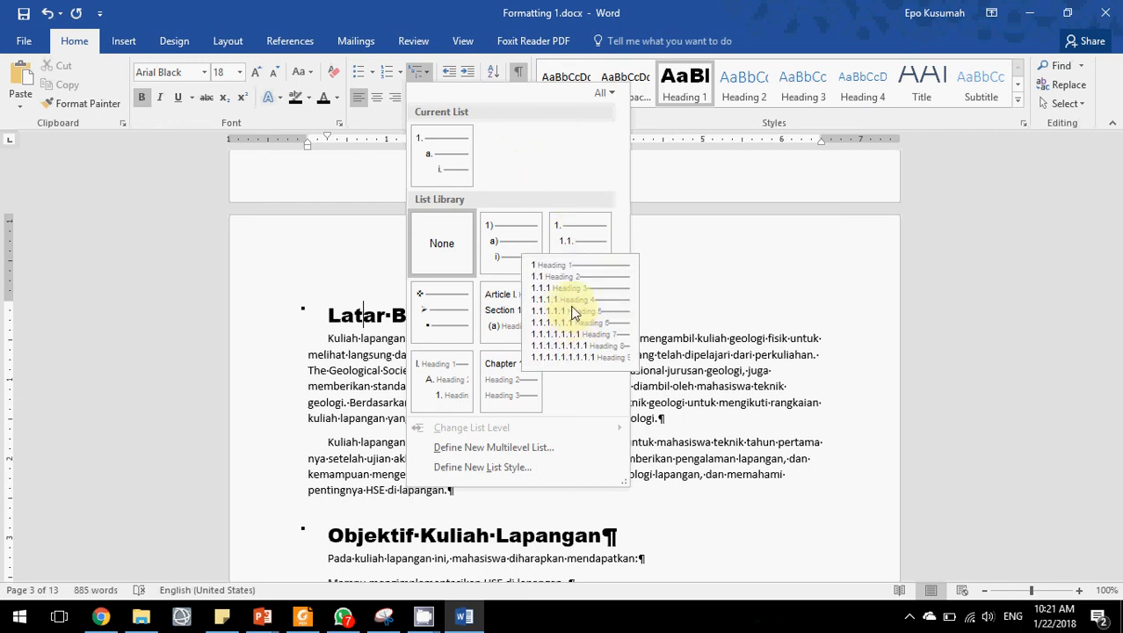
left_click(572, 312)
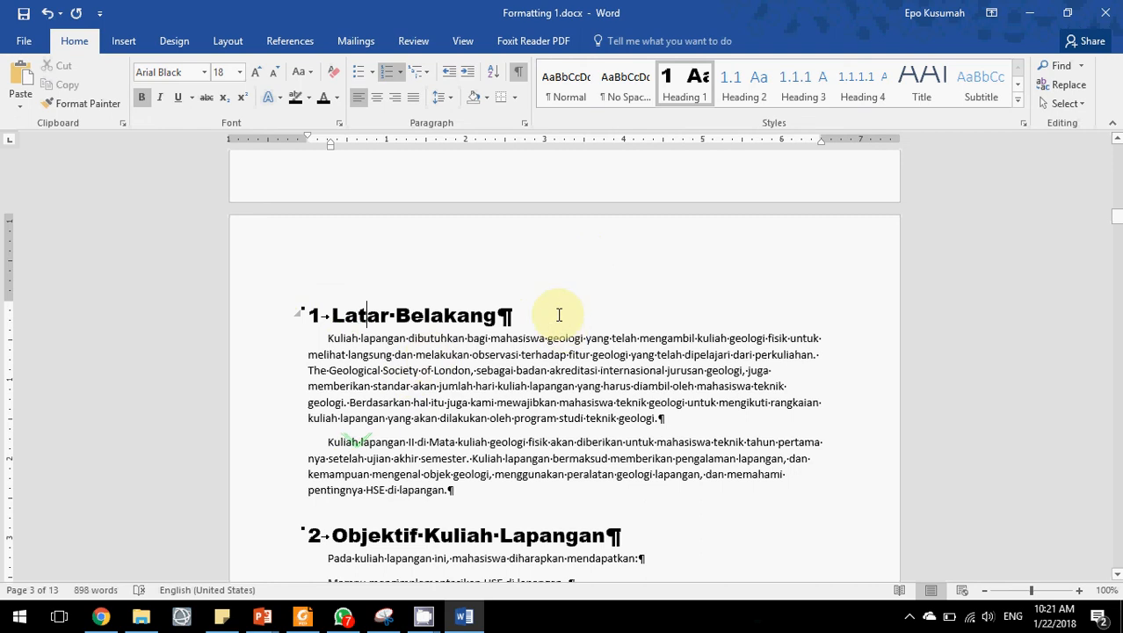
Scroll through the document to review the numbering on the chapter and sub-chapter headings.
scroll(791, 299, "down", 5)
scroll(798, 290, "down", 6)
scroll(799, 290, "up", 5)
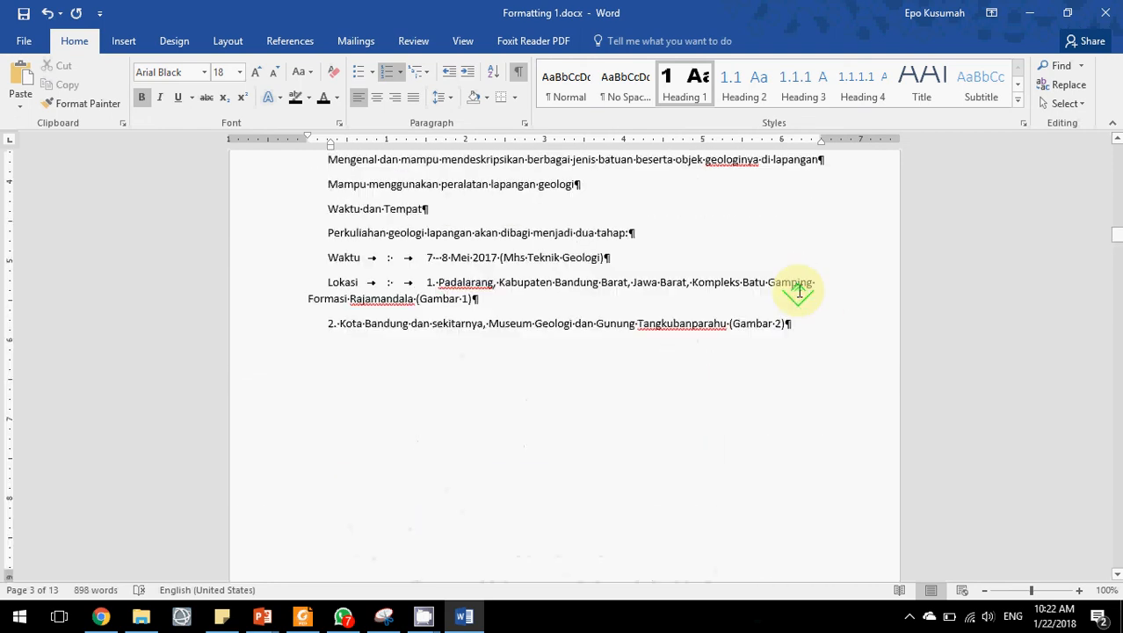
scroll(545, 267, "up", 5)
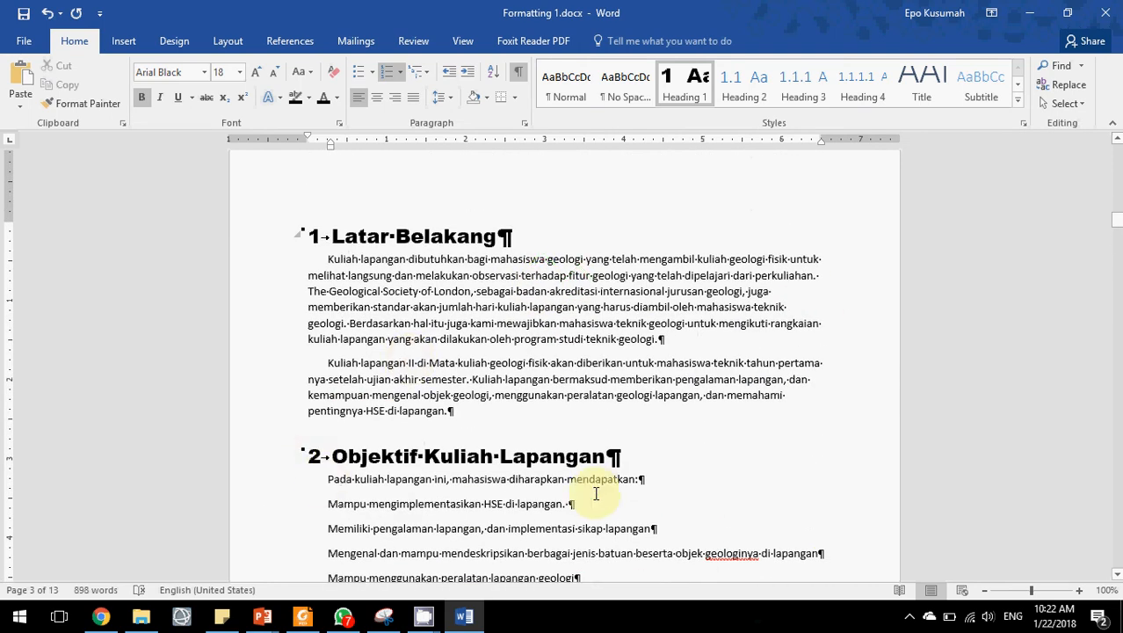
scroll(667, 341, "down", 15)
left_click(667, 341)
scroll(667, 341, "down", 9)
scroll(667, 341, "down", 20)
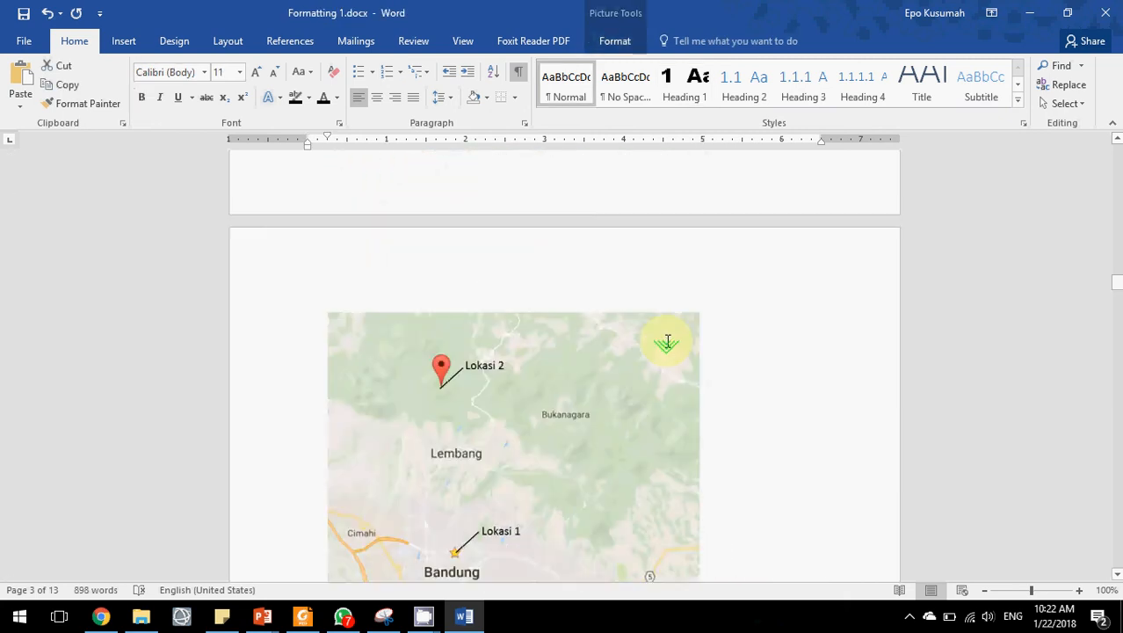
scroll(667, 341, "down", 20)
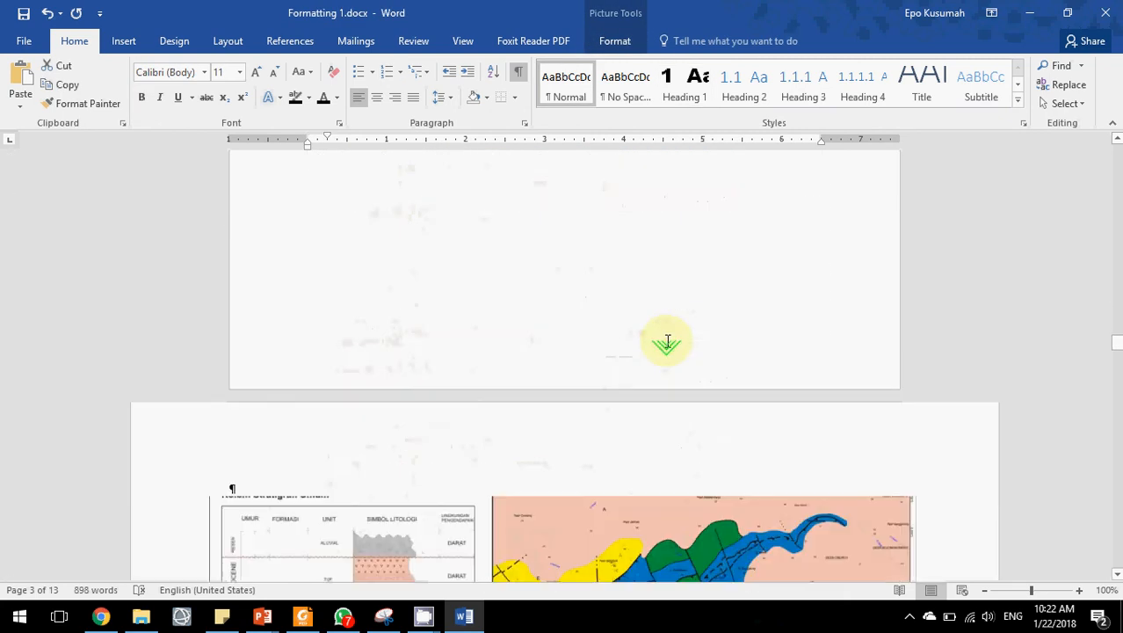
scroll(667, 341, "down", 5)
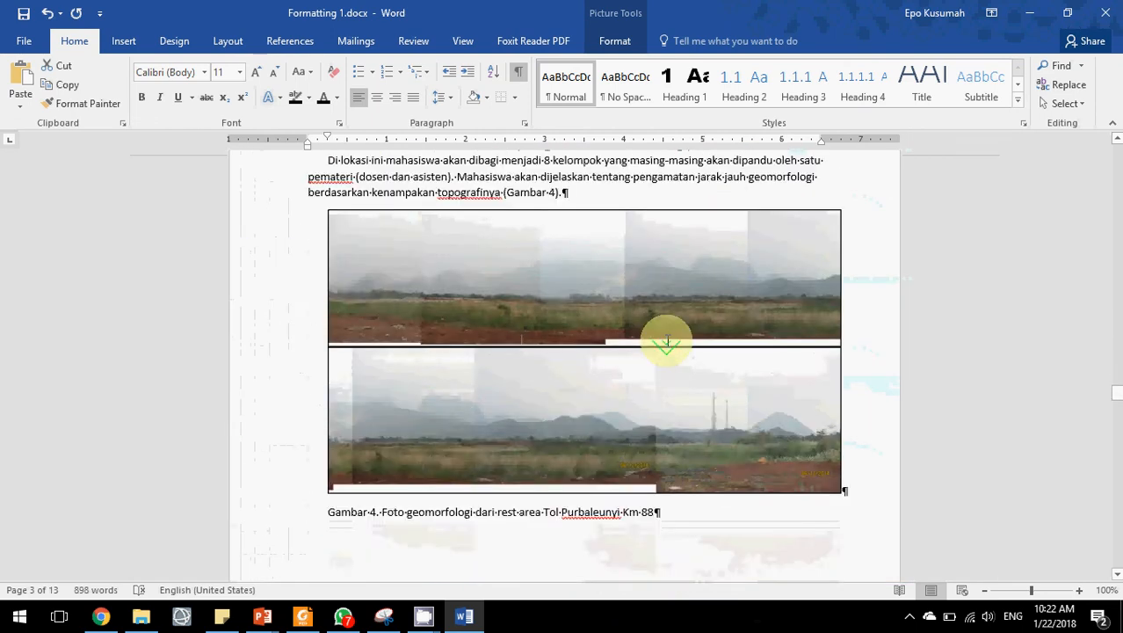
scroll(666, 341, "up", 4)
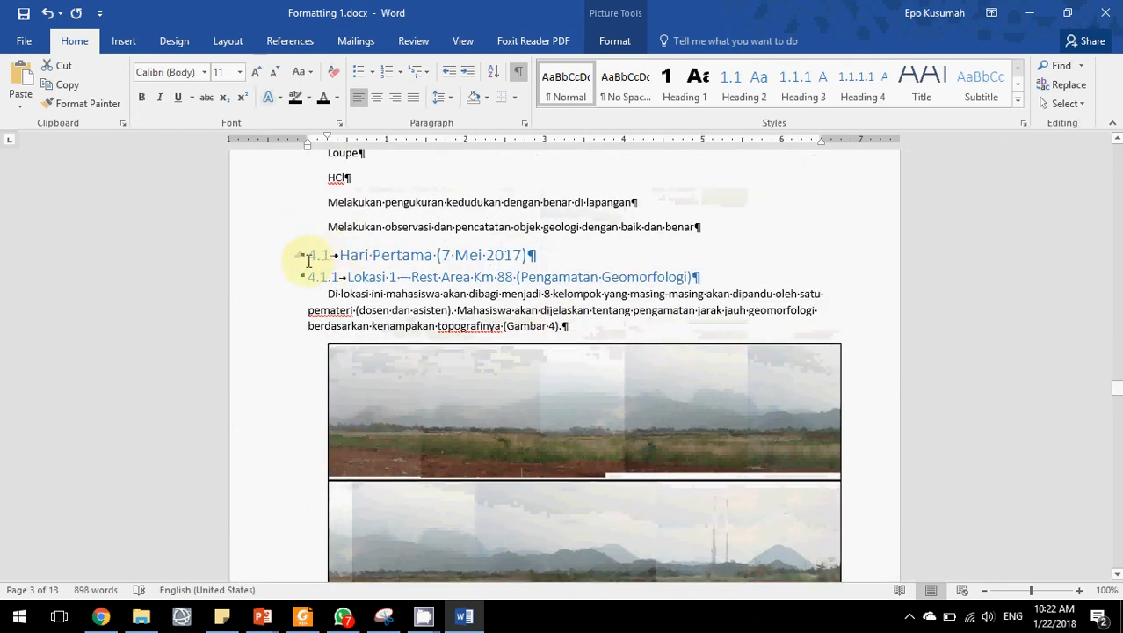
left_click_drag(1118, 374, 1106, 247)
left_click_drag(1117, 200, 1099, 218)
scroll(804, 327, "up", 4)
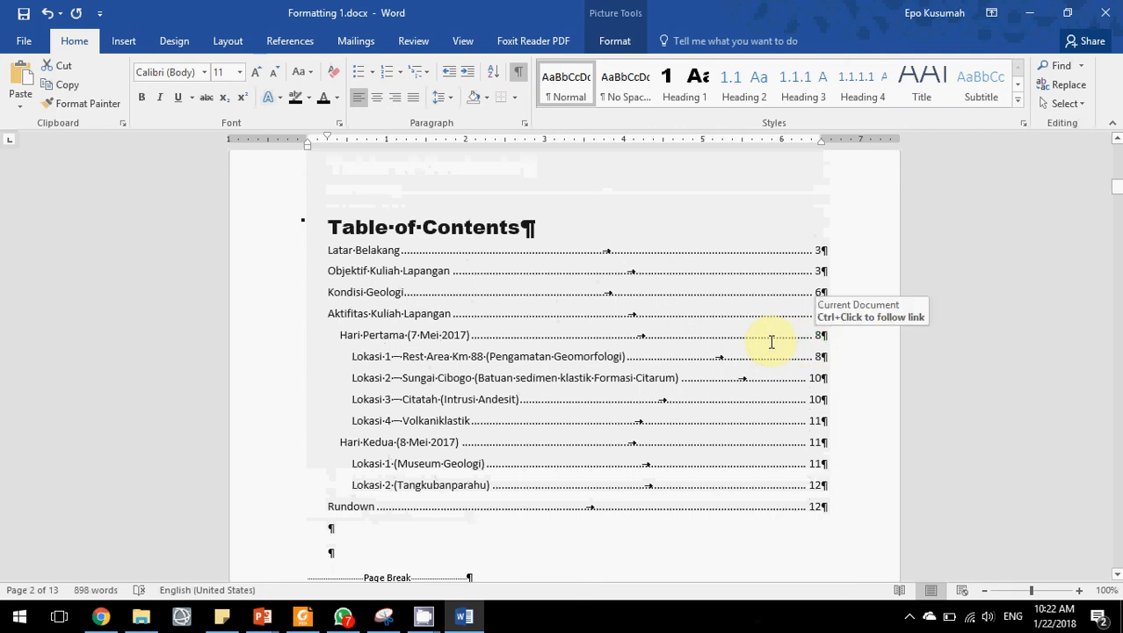
Update the entire table of contents field, choosing to update the whole table rather than page numbers only.
left_click(392, 265)
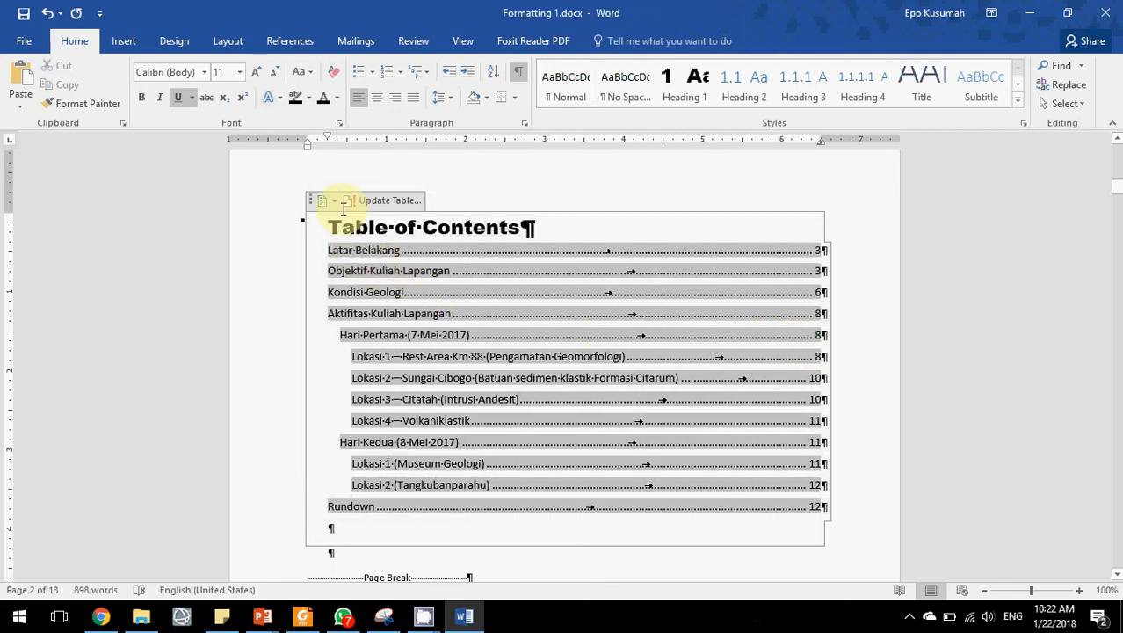
right_click(366, 248)
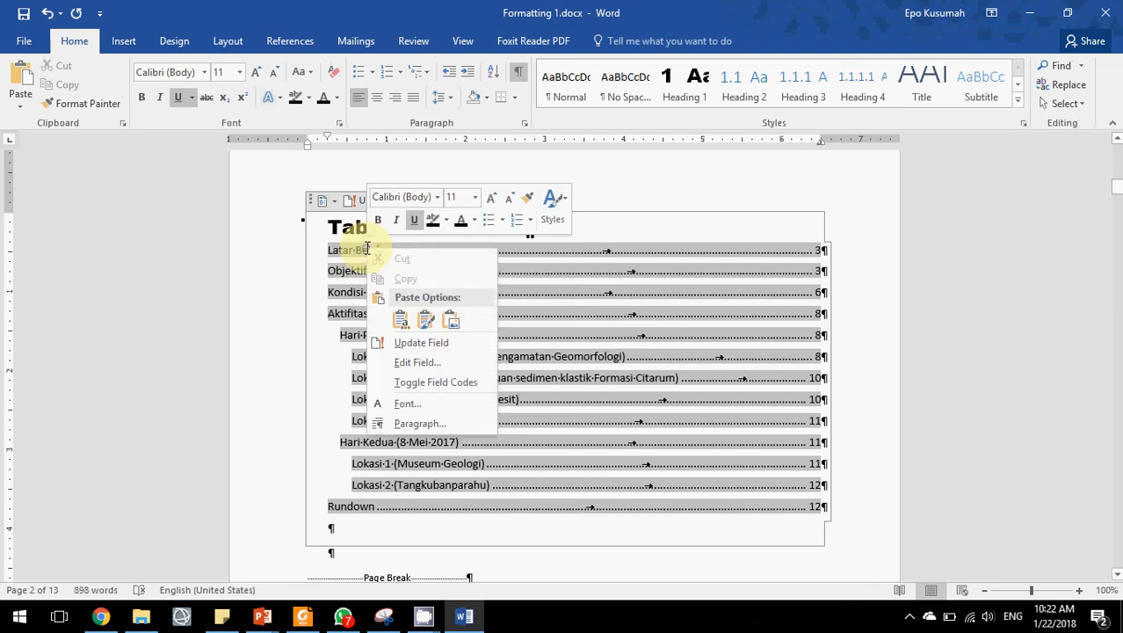
left_click(419, 348)
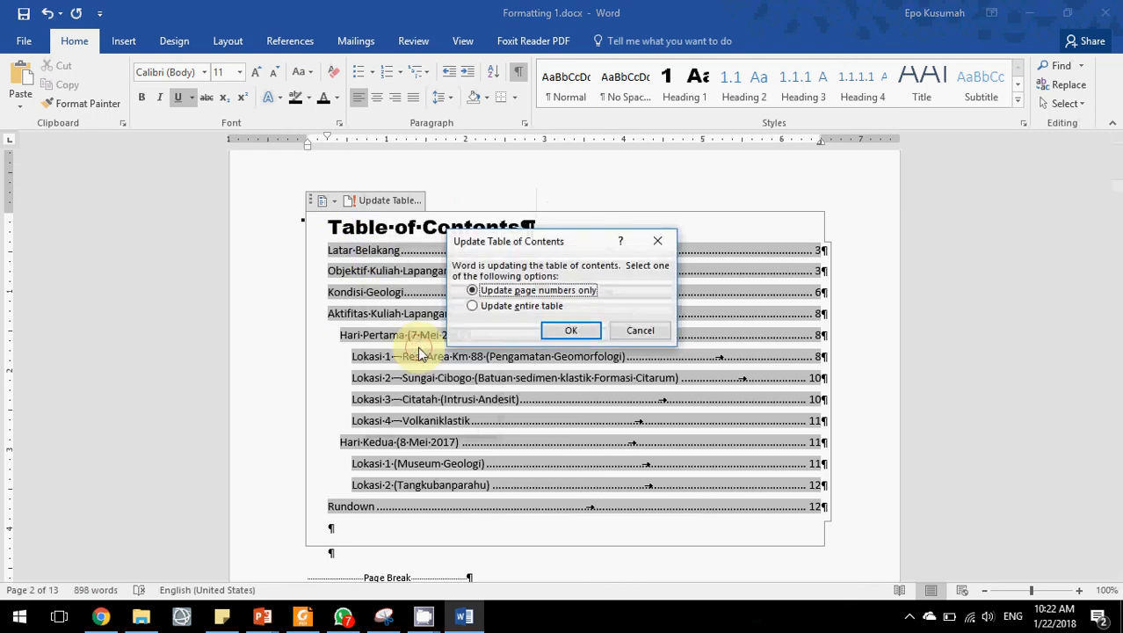
left_click(474, 305)
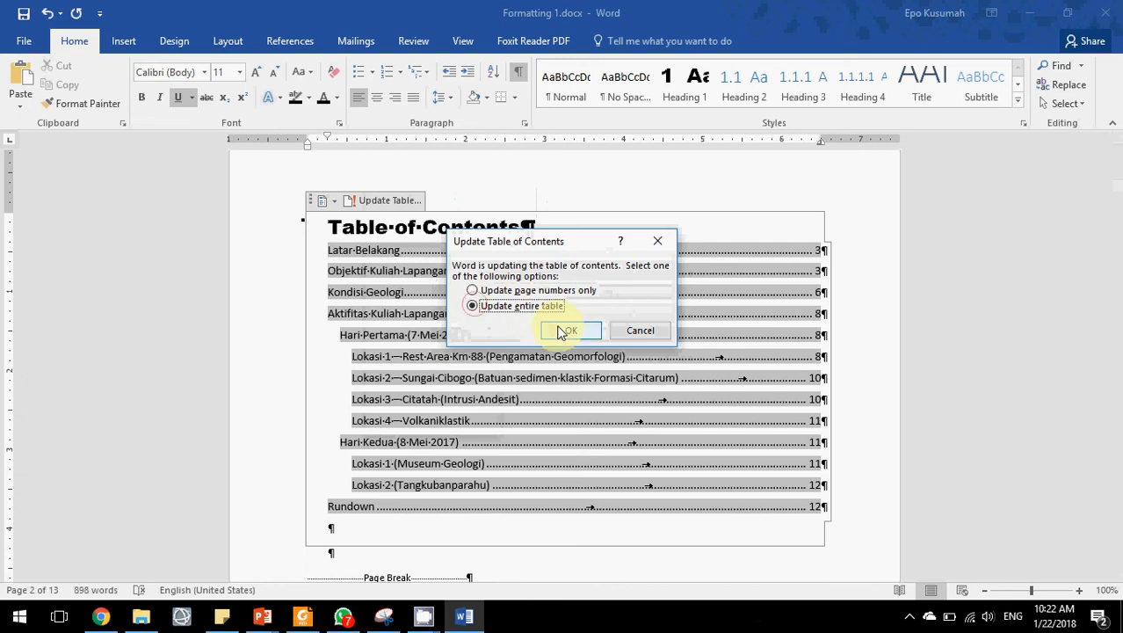
left_click(562, 328)
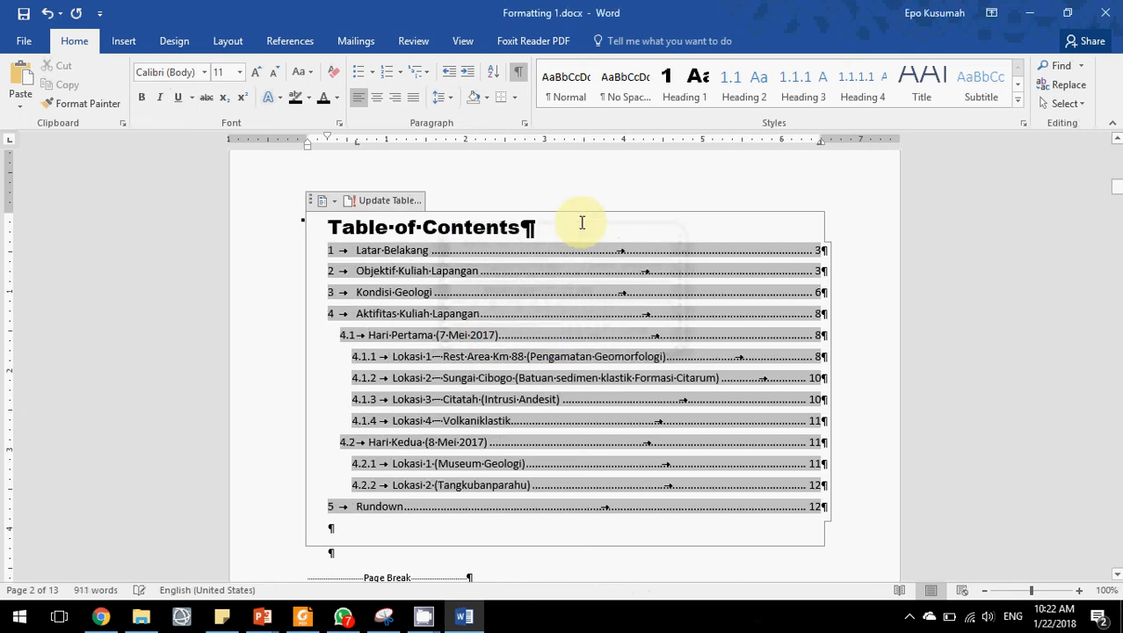
Review the numbered entries of the updated table of contents.
left_click(586, 177)
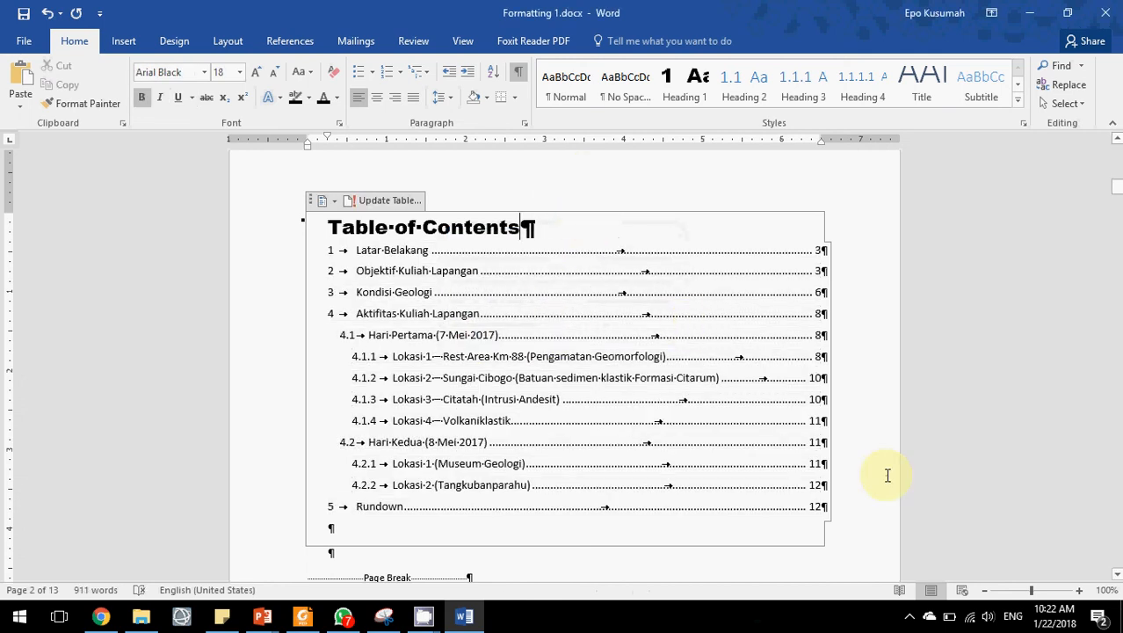
scroll(885, 474, "down", 3)
scroll(836, 475, "up", 3)
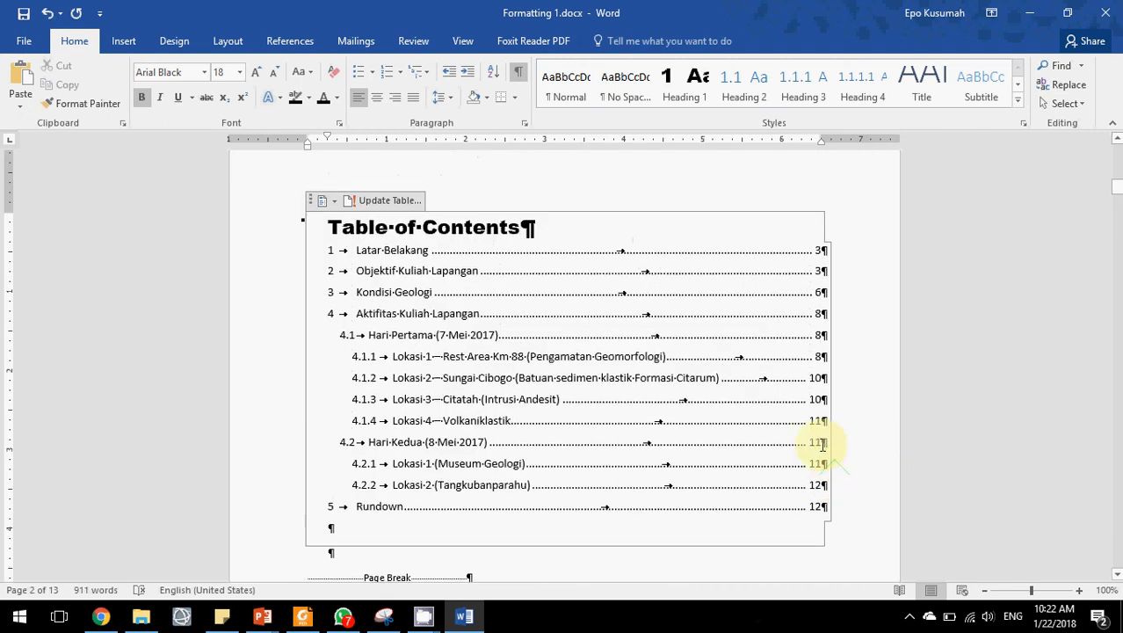
mouse_move(423, 615)
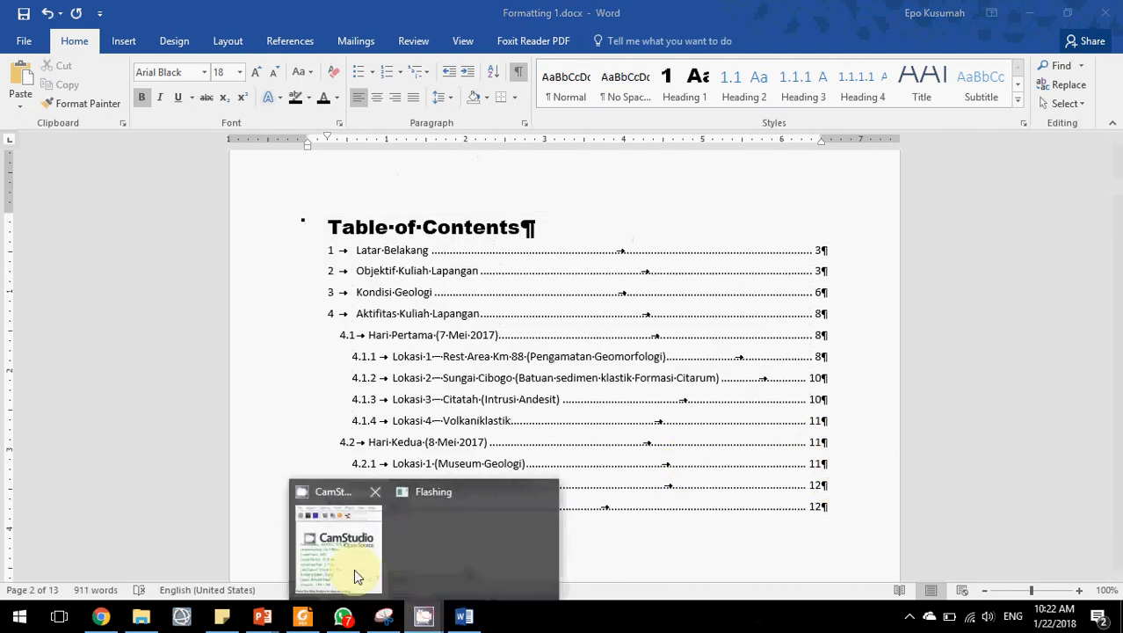